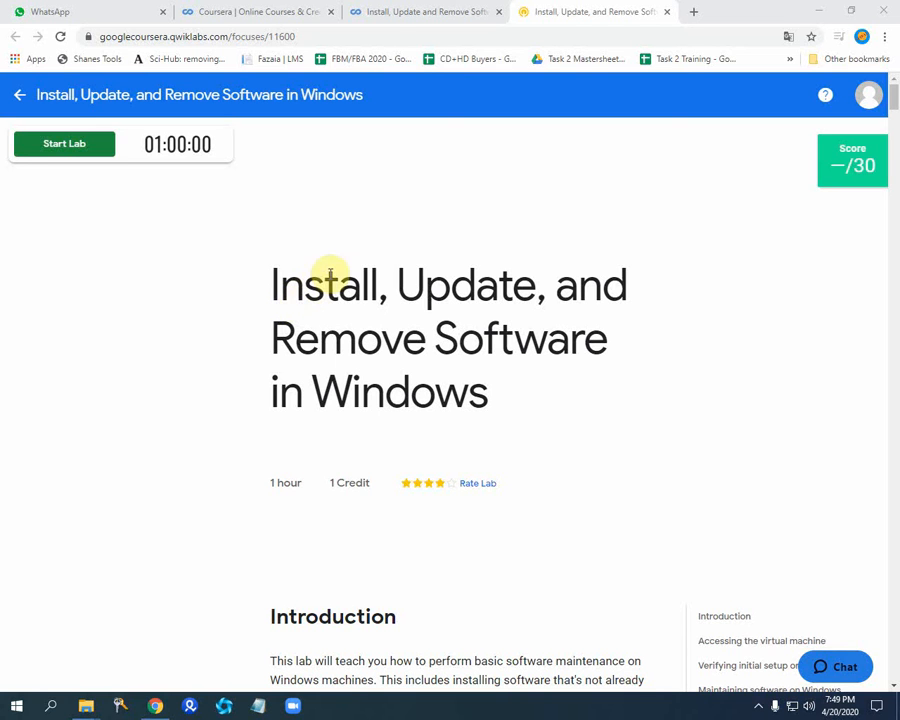
Start the "Install, Update, and Remove Software in Windows" lab
left_click(62, 150)
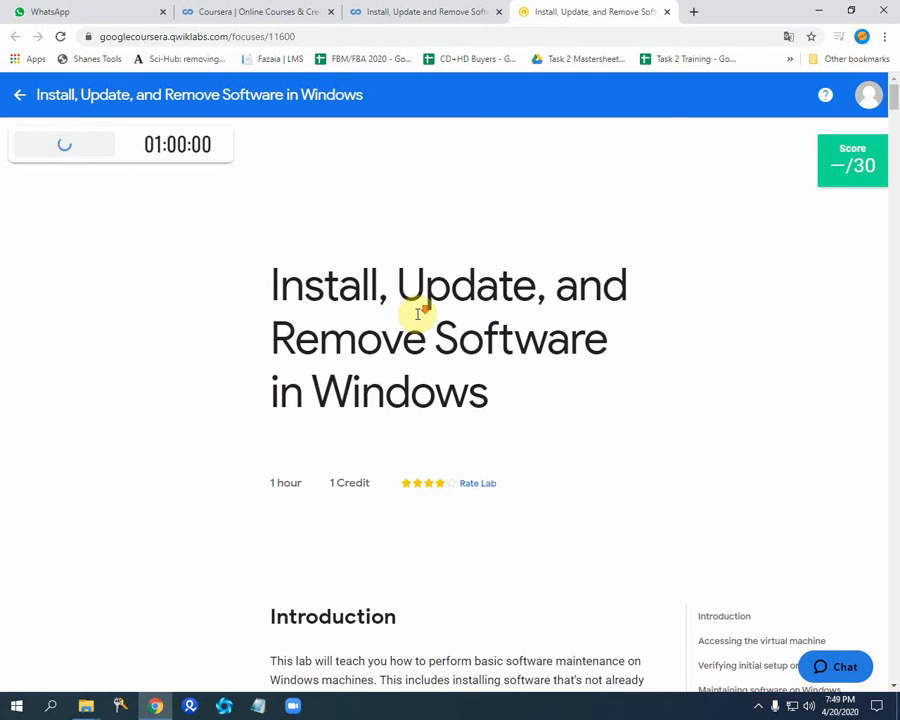
Read the lab's introduction and its Install, Update and Uninstall learning objectives
scroll(416, 312, "down", 1)
scroll(418, 316, "down", 1)
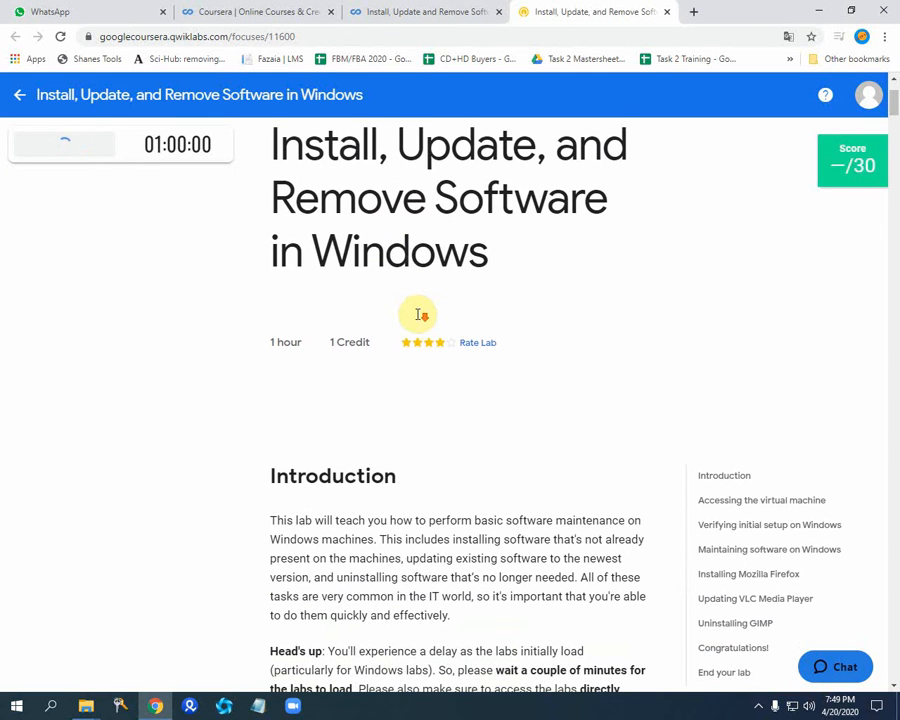
scroll(418, 319, "down", 1)
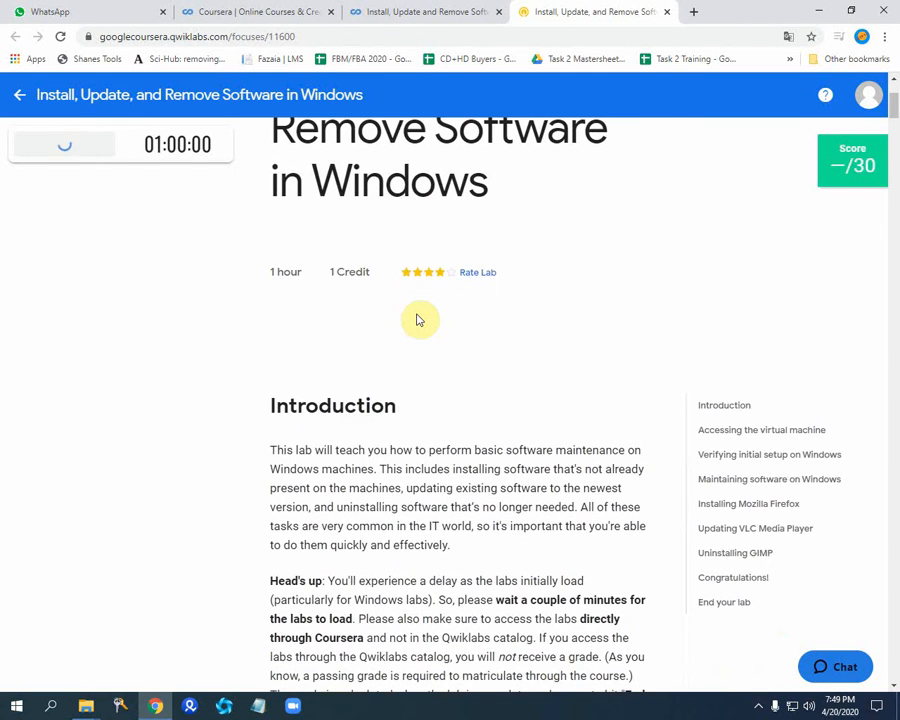
scroll(419, 318, "down", 1)
scroll(420, 318, "down", 2)
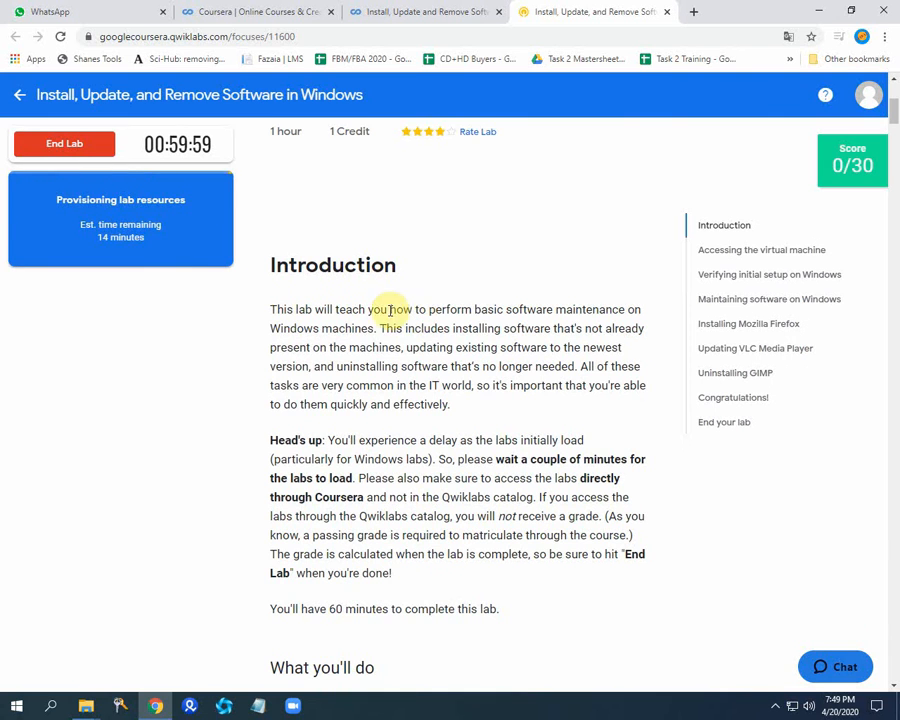
scroll(466, 367, "down", 1)
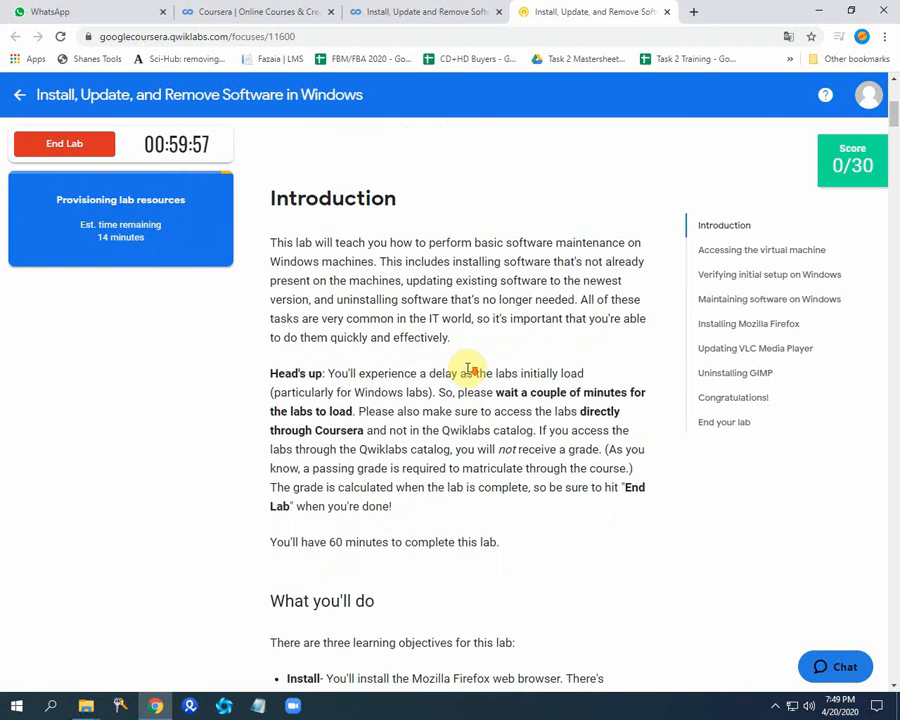
scroll(466, 367, "up", 1)
scroll(466, 367, "down", 2)
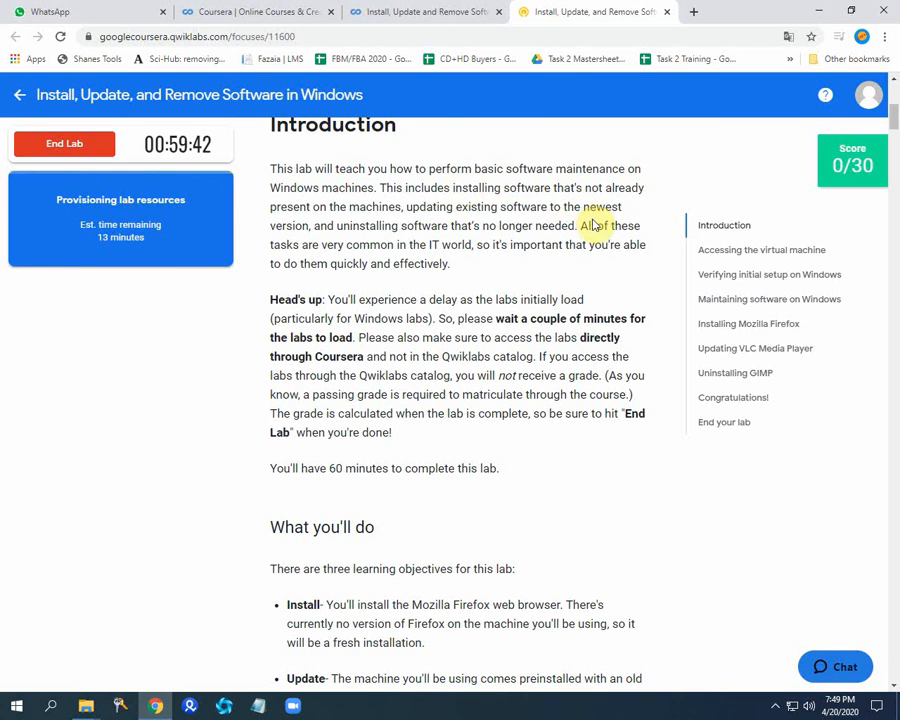
scroll(450, 451, "down", 3)
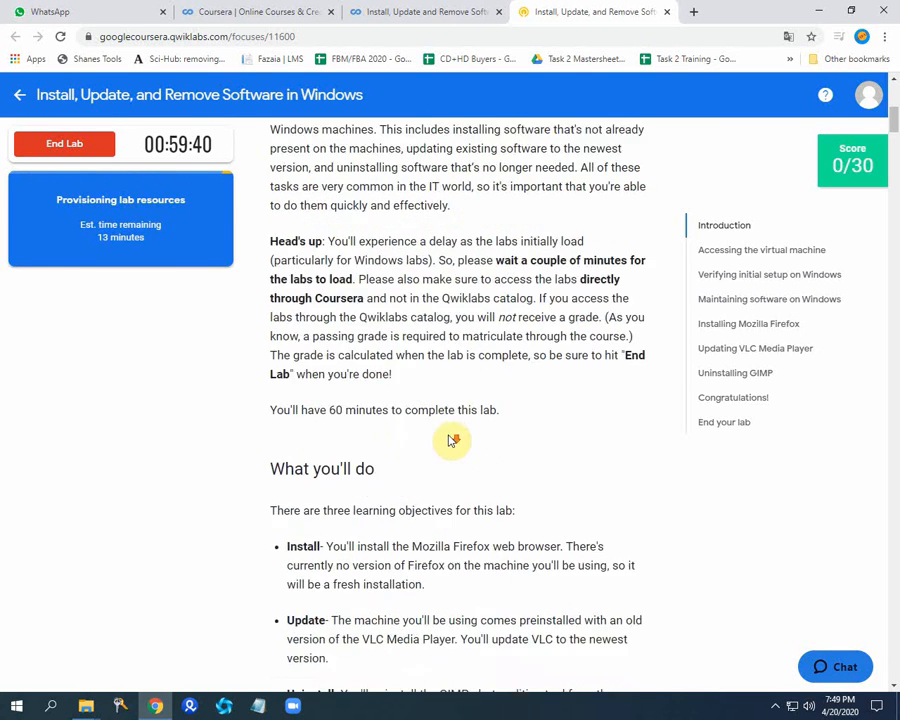
scroll(449, 433, "down", 3)
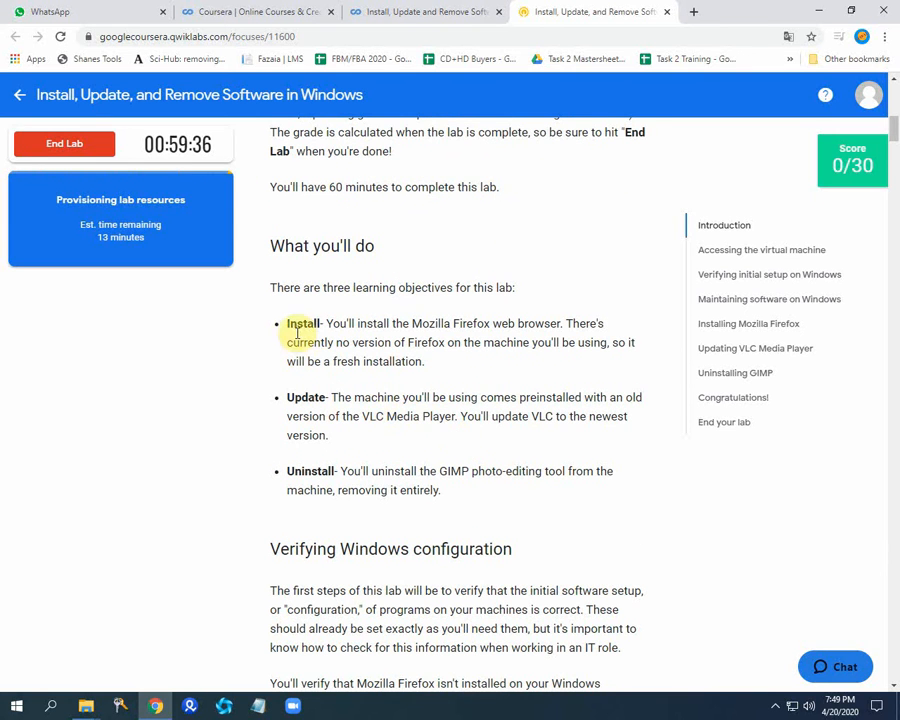
left_click_drag(288, 326, 320, 323)
left_click_drag(288, 398, 325, 398)
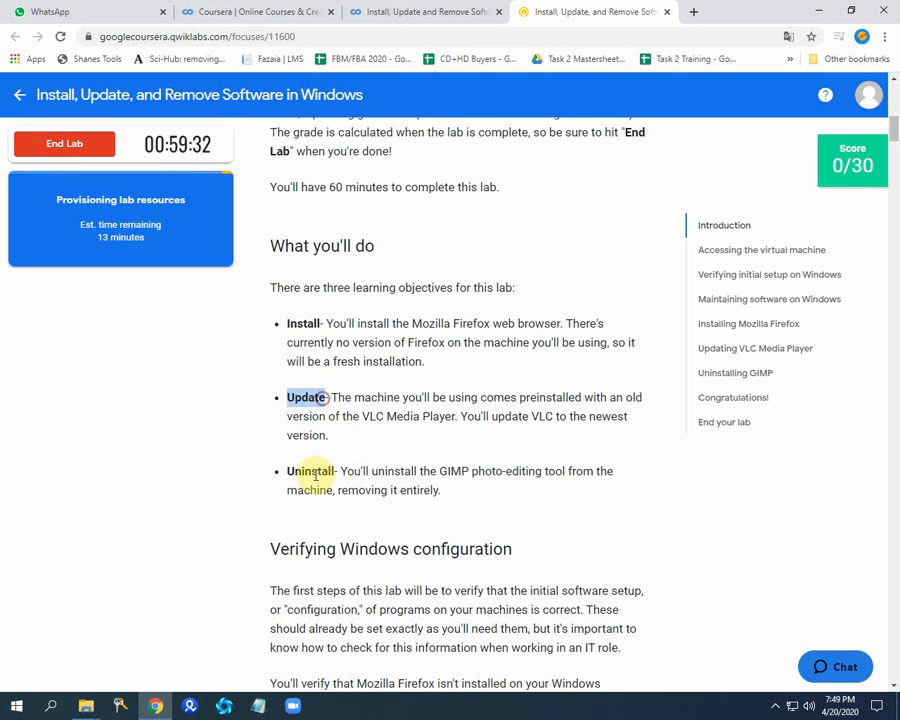
left_click_drag(288, 474, 341, 475)
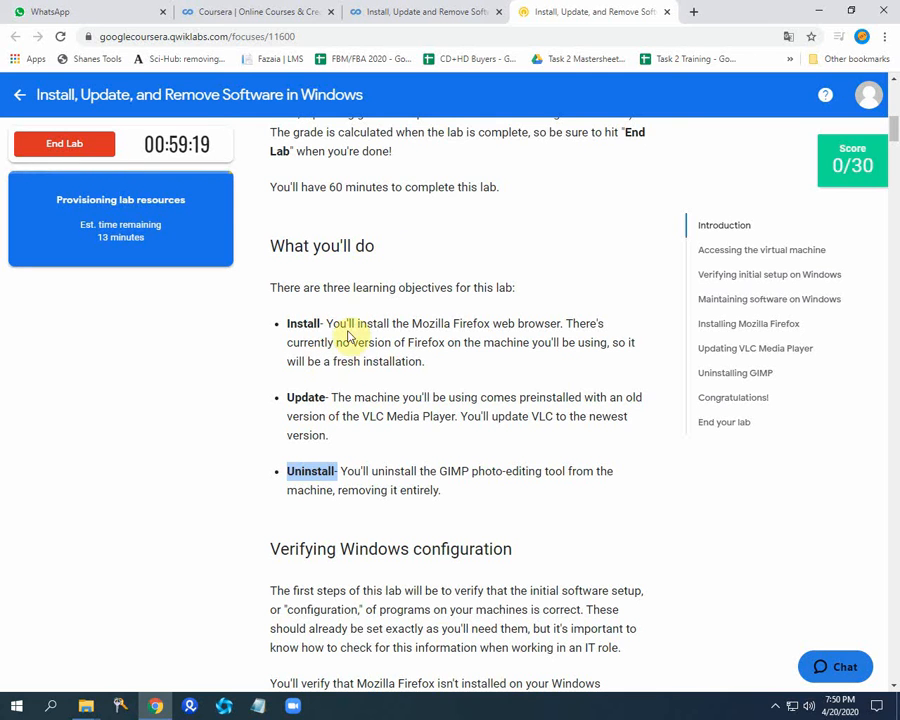
left_click(774, 706)
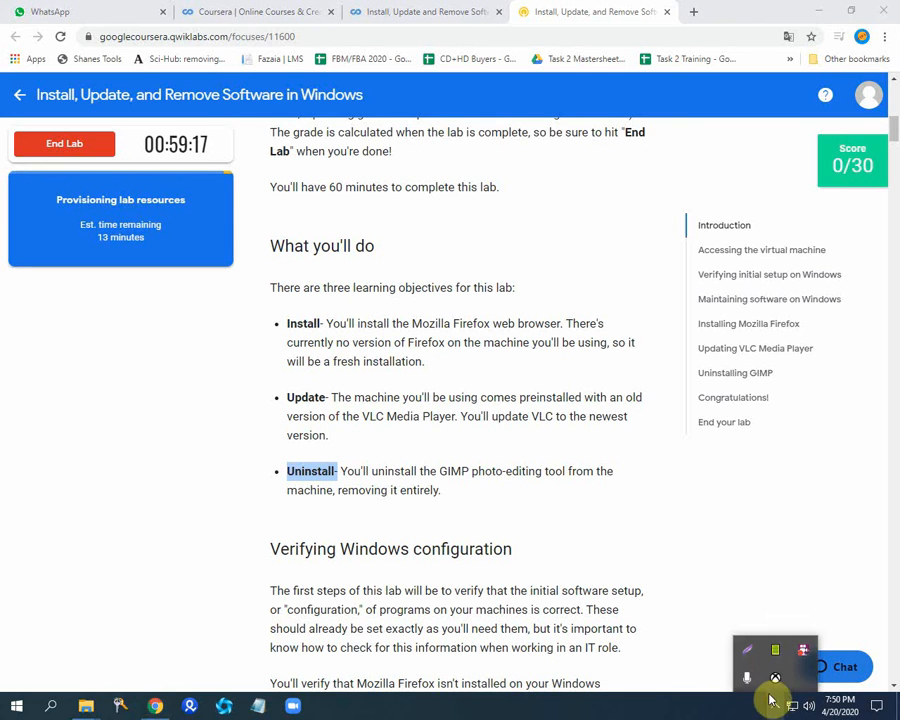
left_click(801, 652)
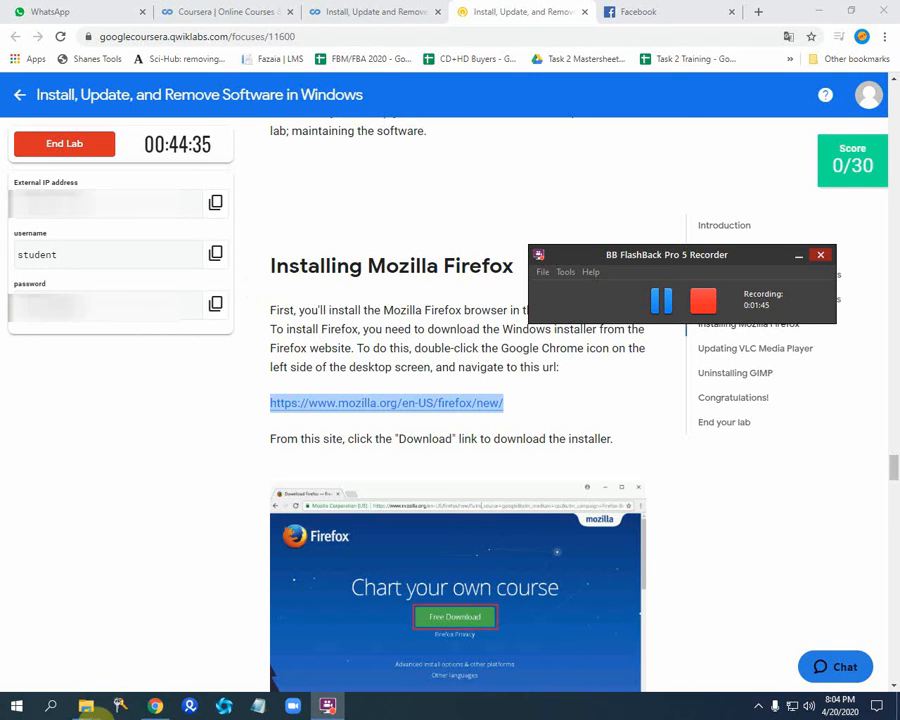
Search Windows for "re" and open the Remote Desktop Connection app
left_click(50, 706)
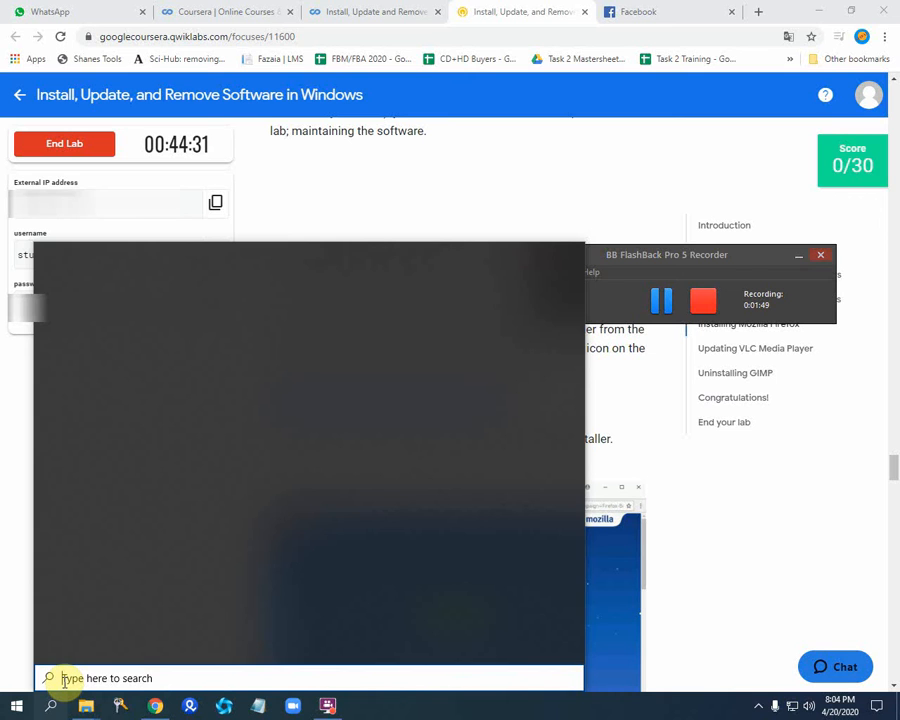
type("f")
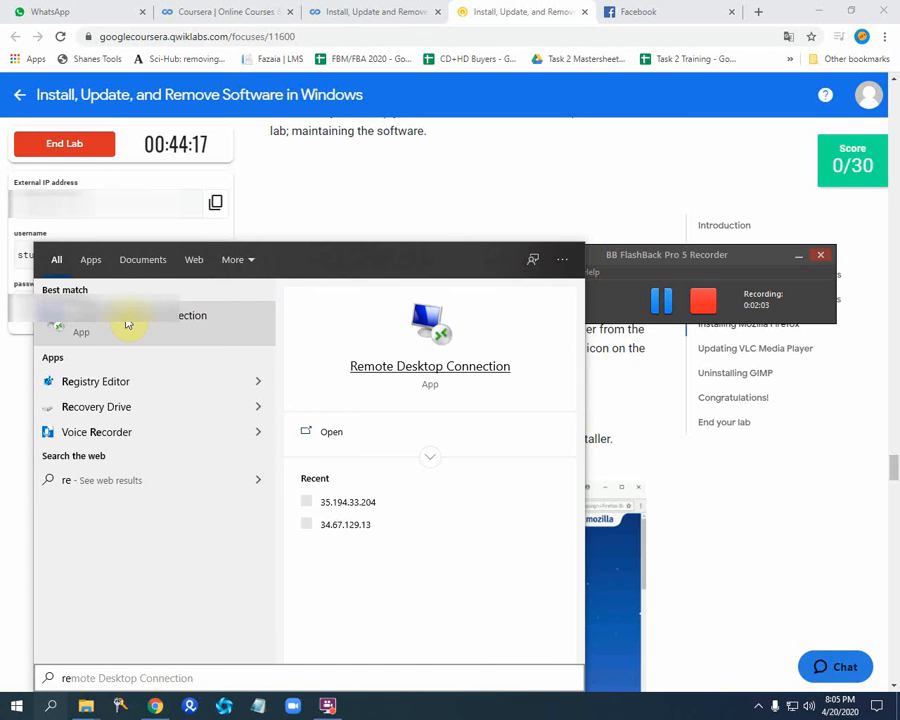
left_click(424, 382)
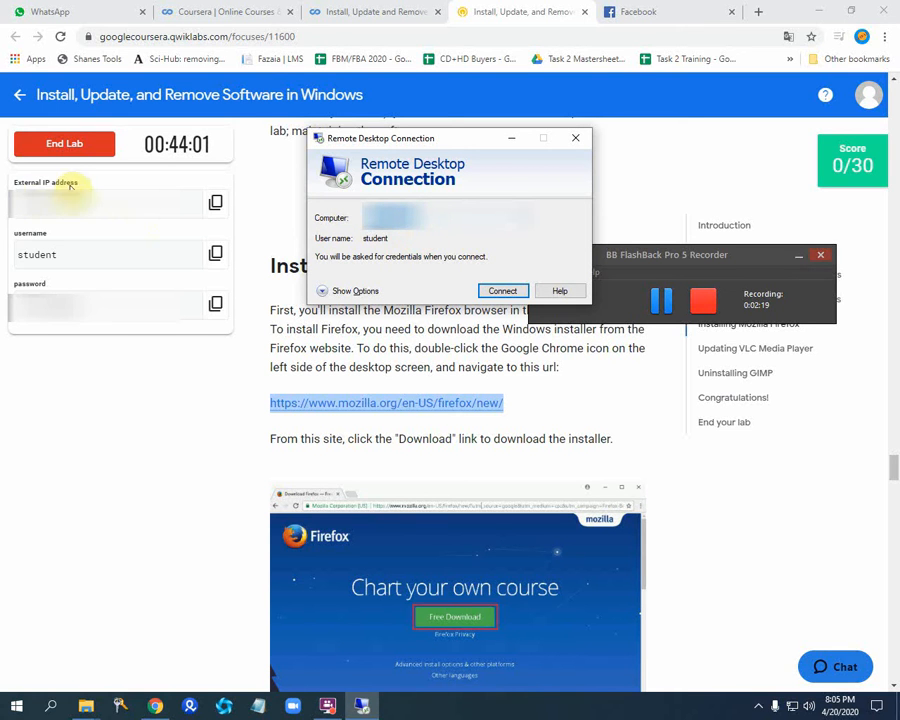
Copy the lab's external IP address into Remote Desktop Connection as the computer and start connecting
left_click(214, 205)
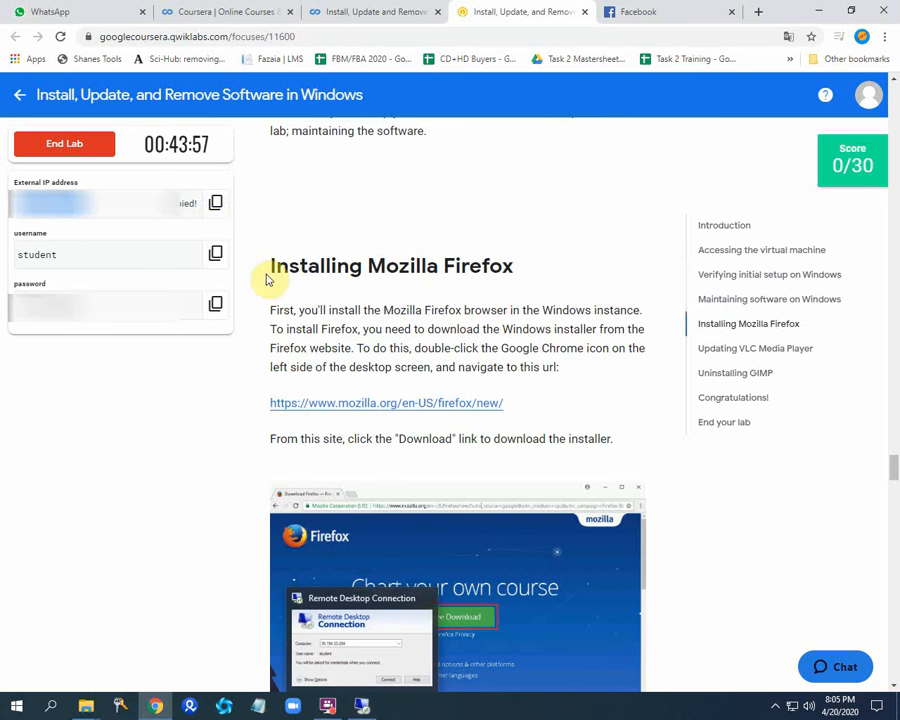
left_click(362, 706)
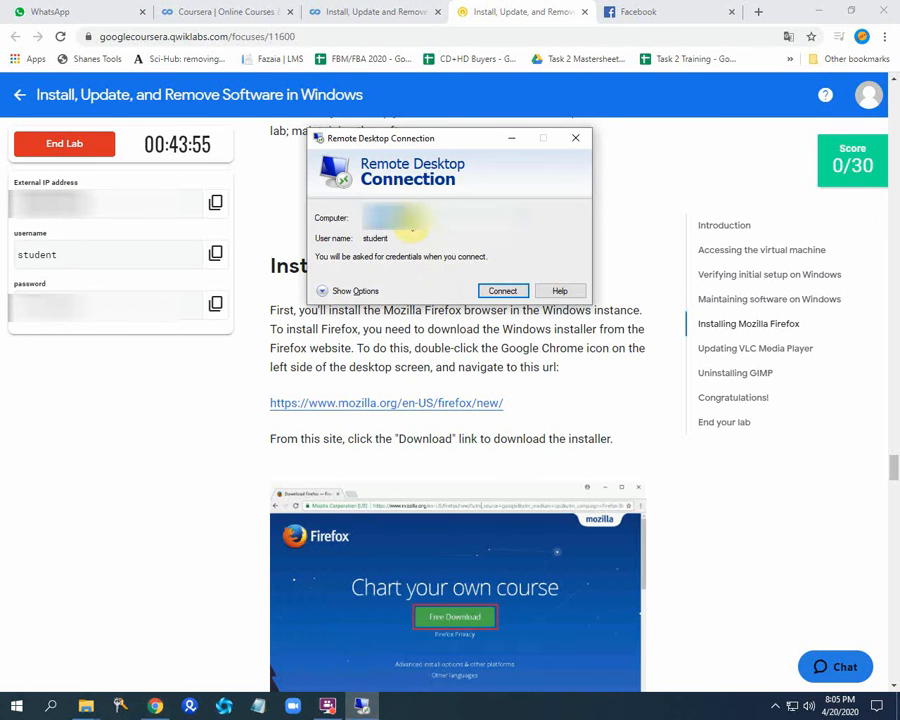
right_click(406, 222)
left_click(436, 279)
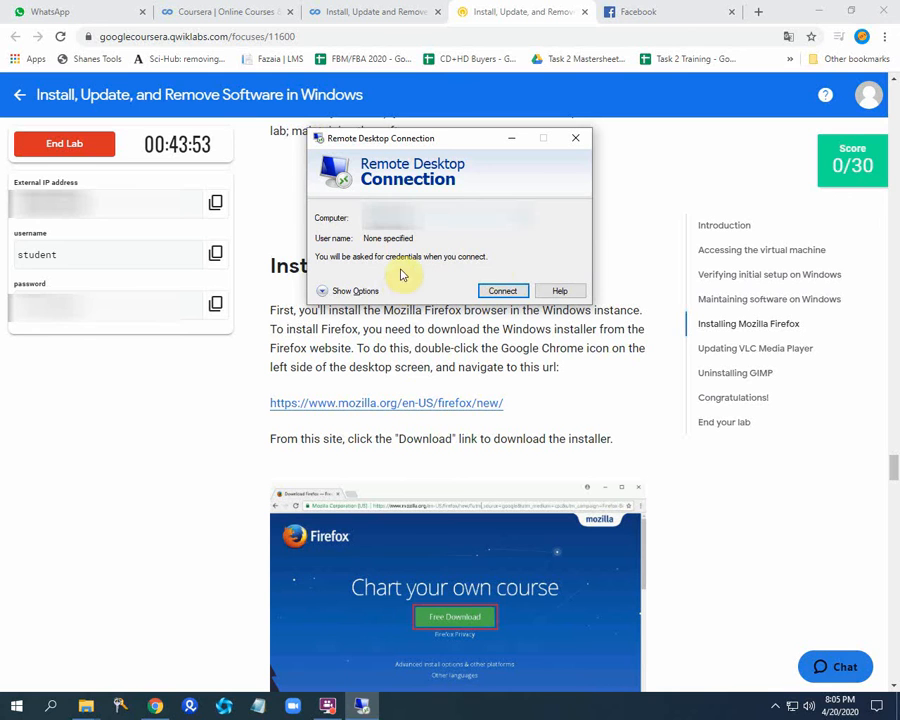
left_click(502, 292)
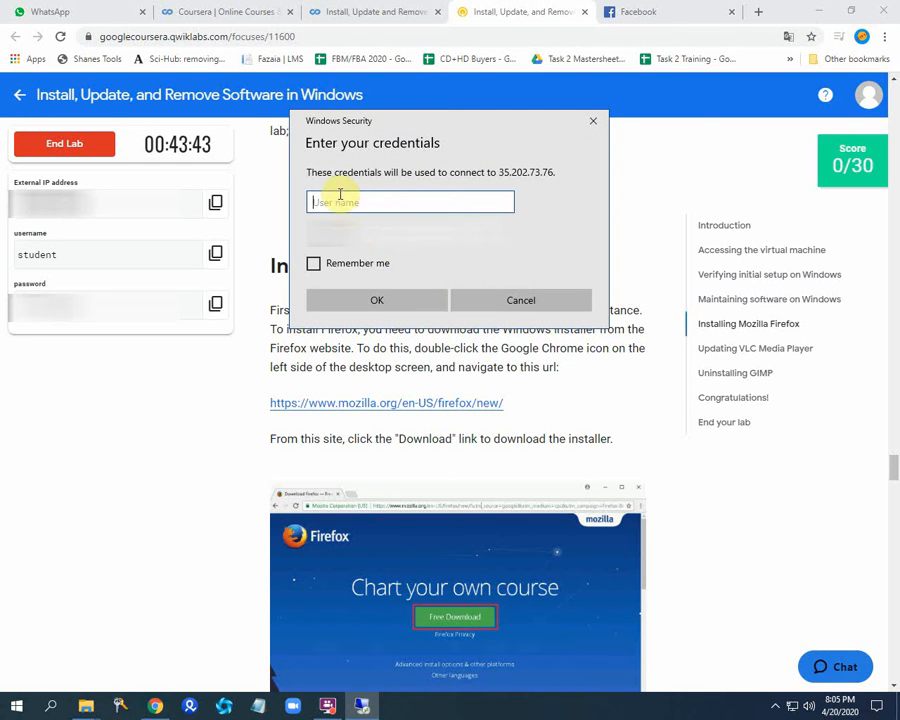
Copy the lab username "student" into the user name field of the Windows Security credentials prompt
left_click(388, 208)
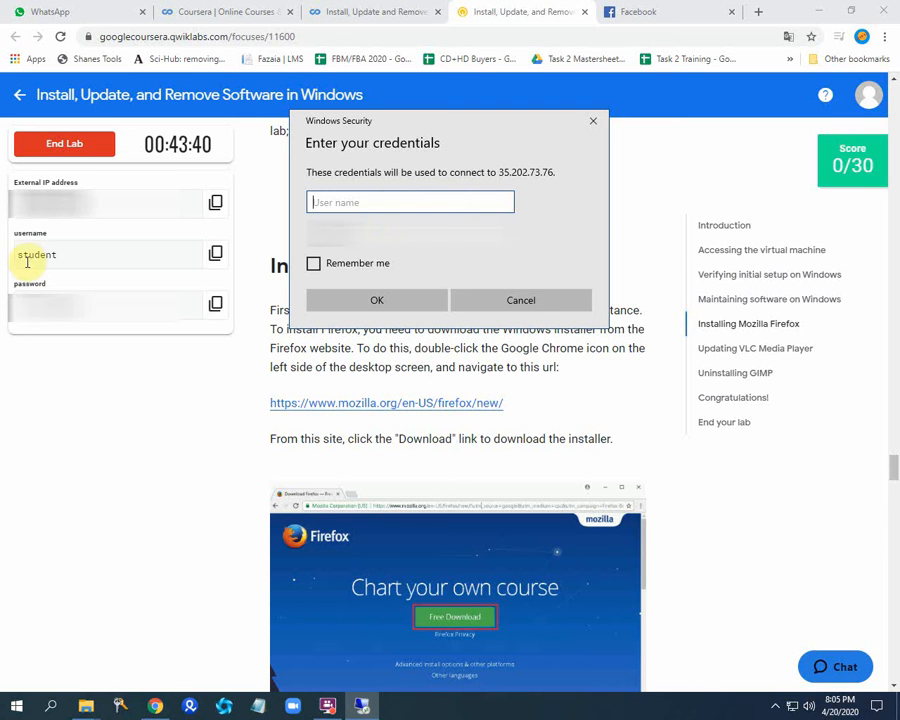
left_click(218, 257)
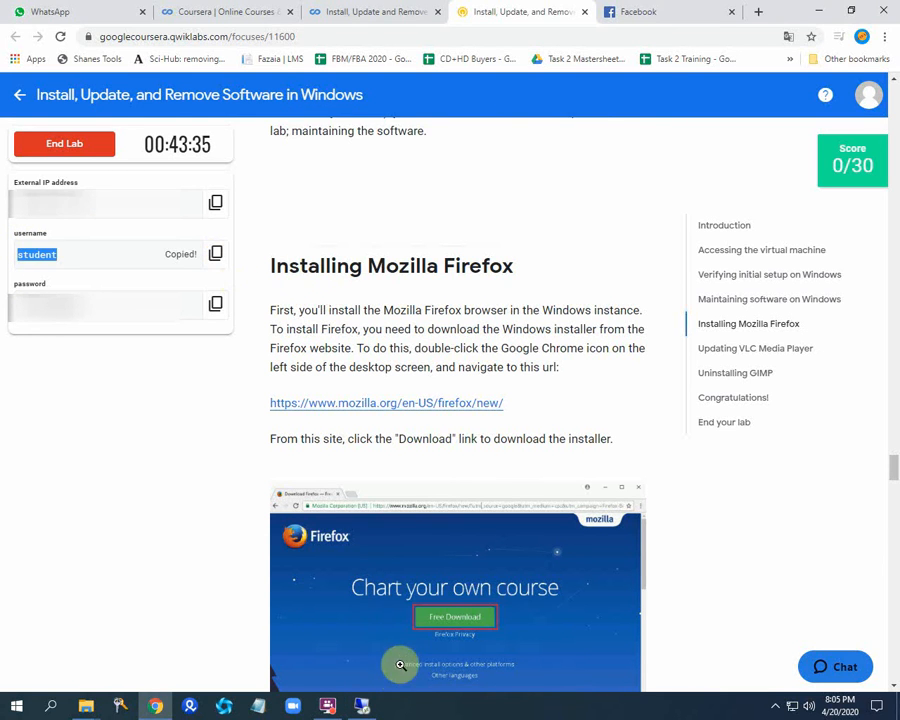
left_click(362, 705)
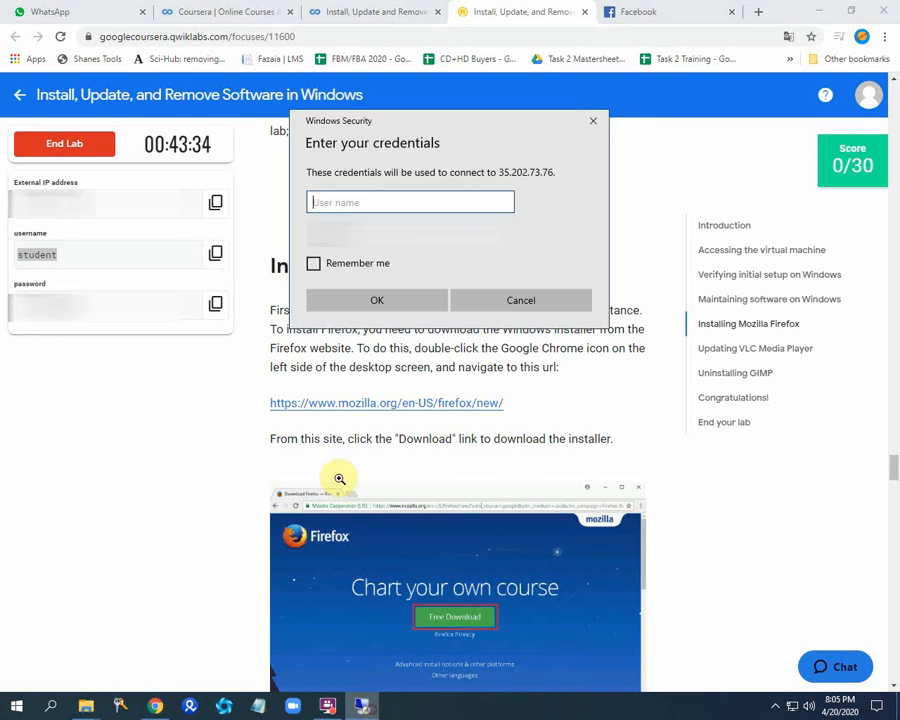
right_click(346, 204)
left_click(356, 213)
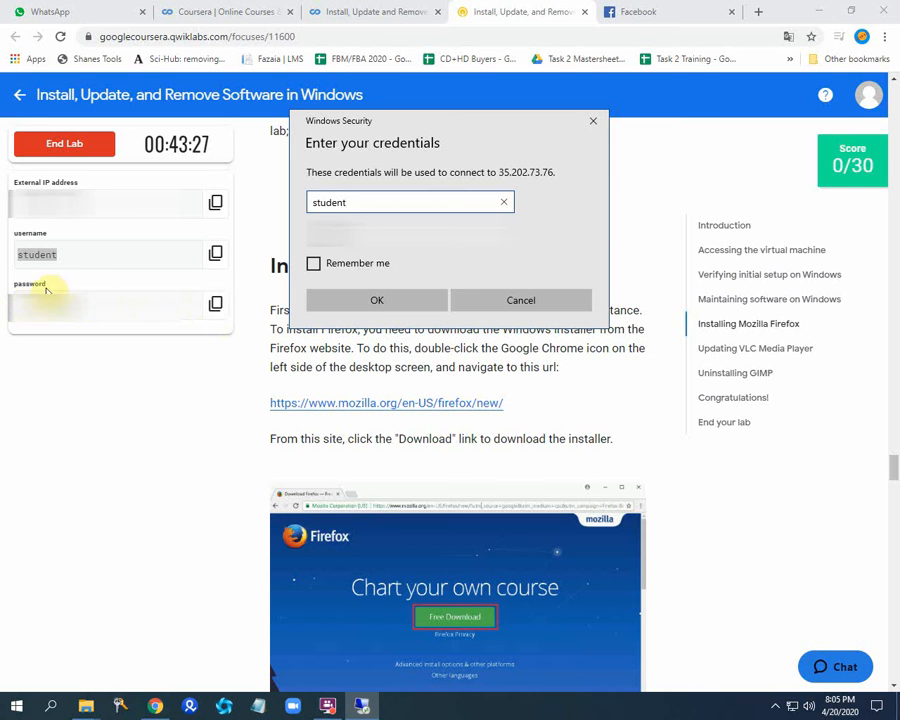
Copy the lab password into the credentials prompt, submit it, and accept connecting despite the certificate errors
left_click(215, 304)
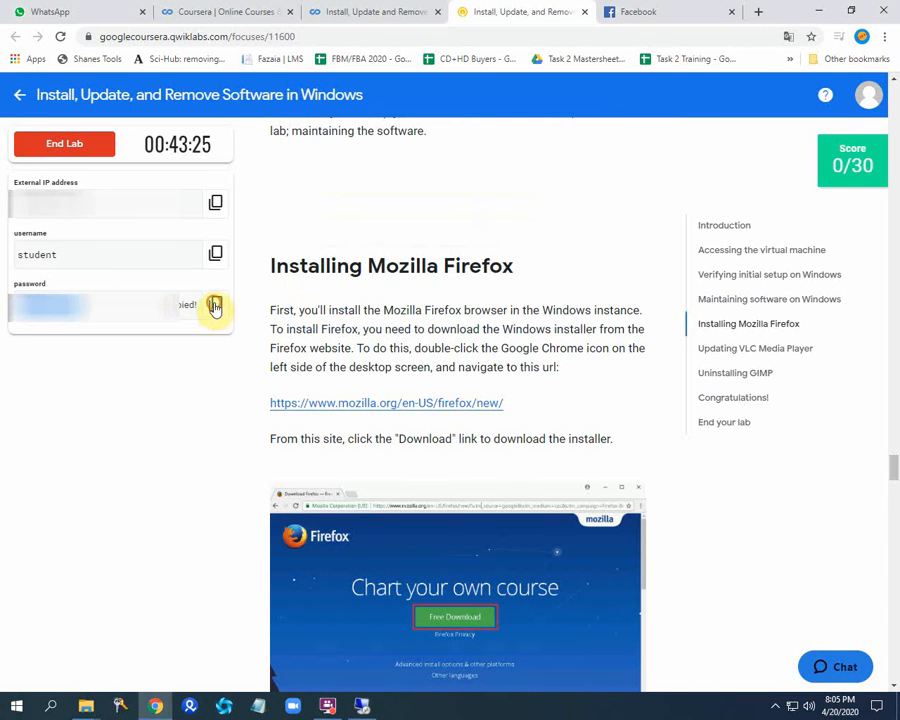
left_click(364, 707)
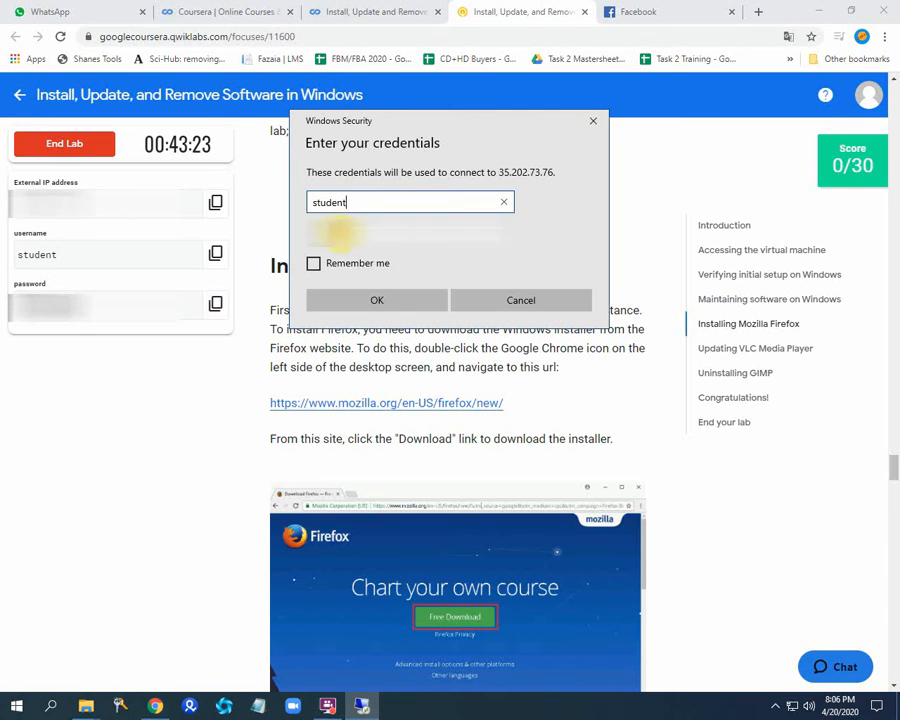
right_click(386, 238)
left_click(386, 250)
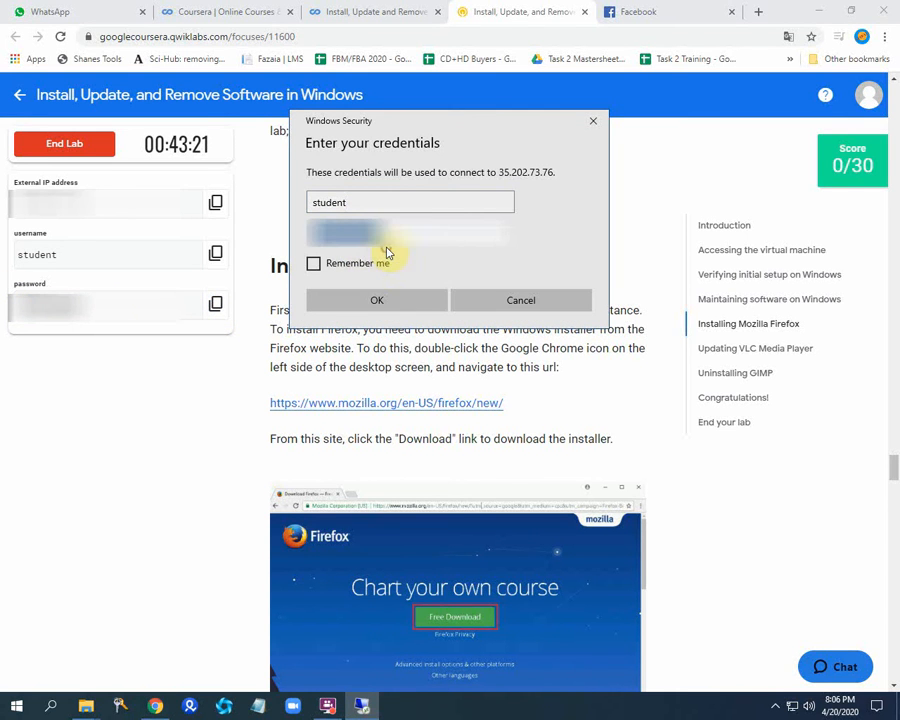
left_click(380, 302)
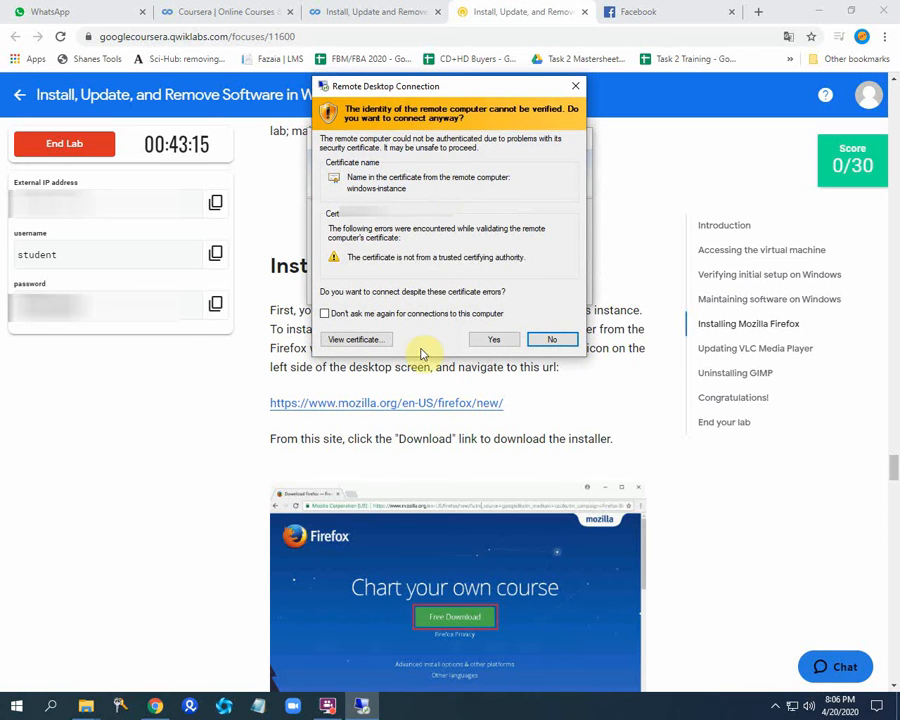
left_click(479, 344)
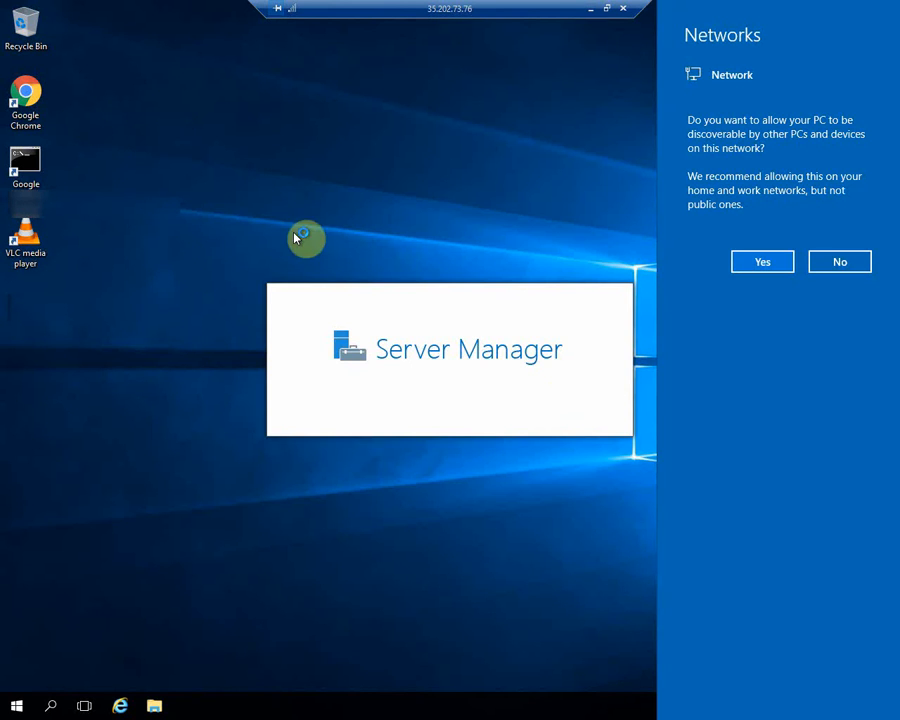
Allow the remote PC to be discoverable on the network and close Server Manager
left_click(765, 263)
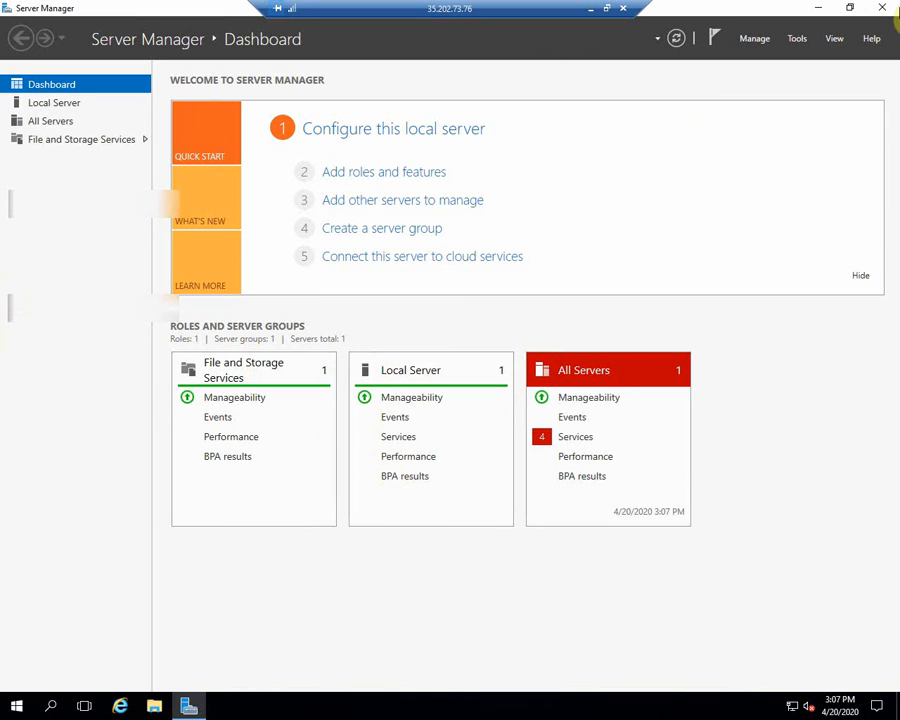
left_click(886, 8)
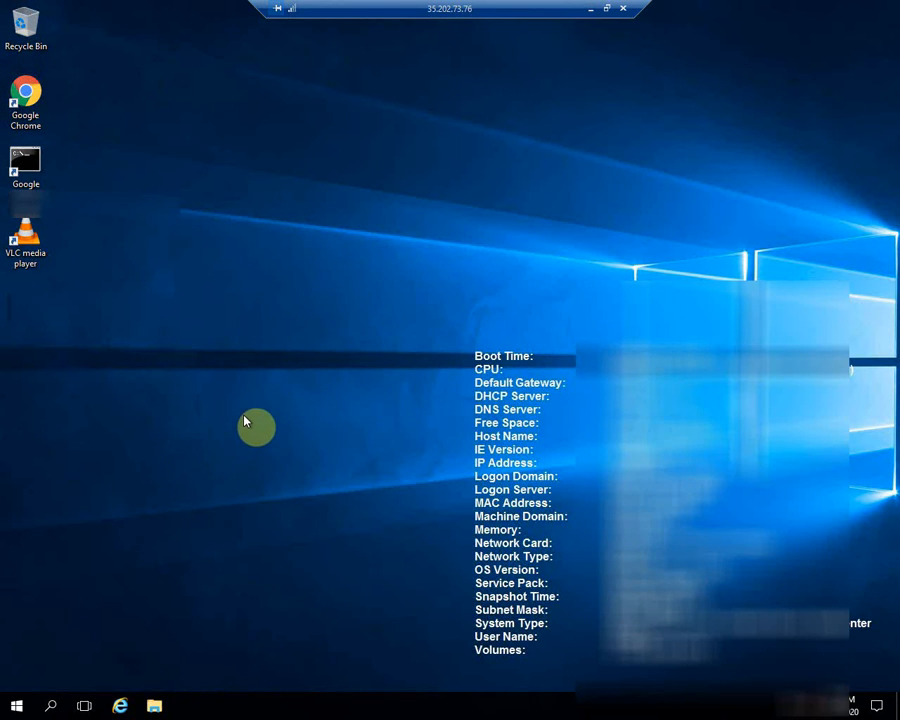
Put the remote desktop in a smaller window, copy the Firefox download URL from the lab instructions, and return to the remote session
left_click(607, 9)
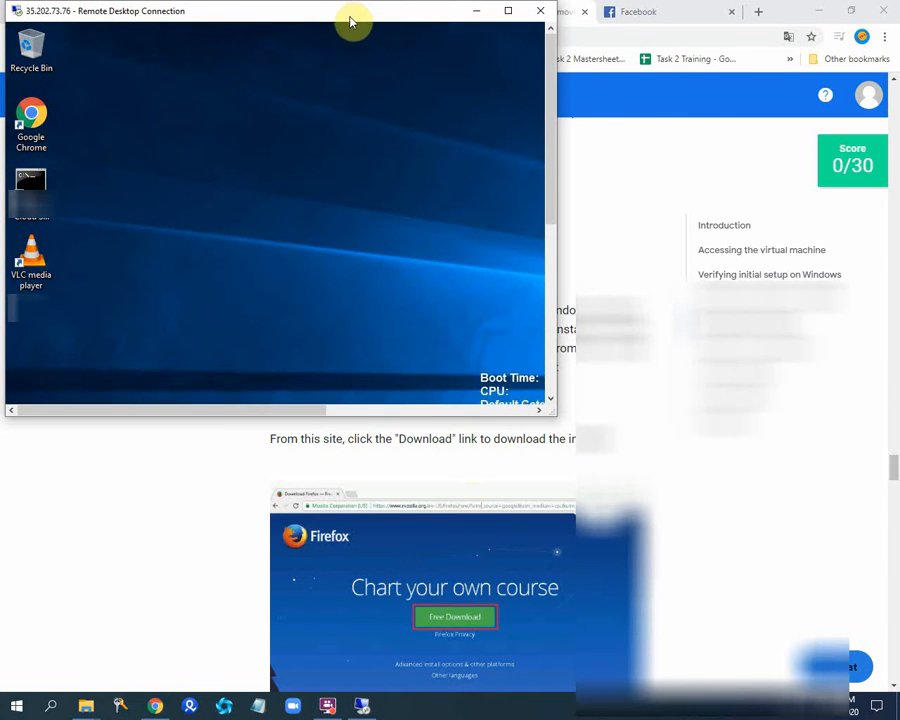
left_click_drag(350, 20, 545, 437)
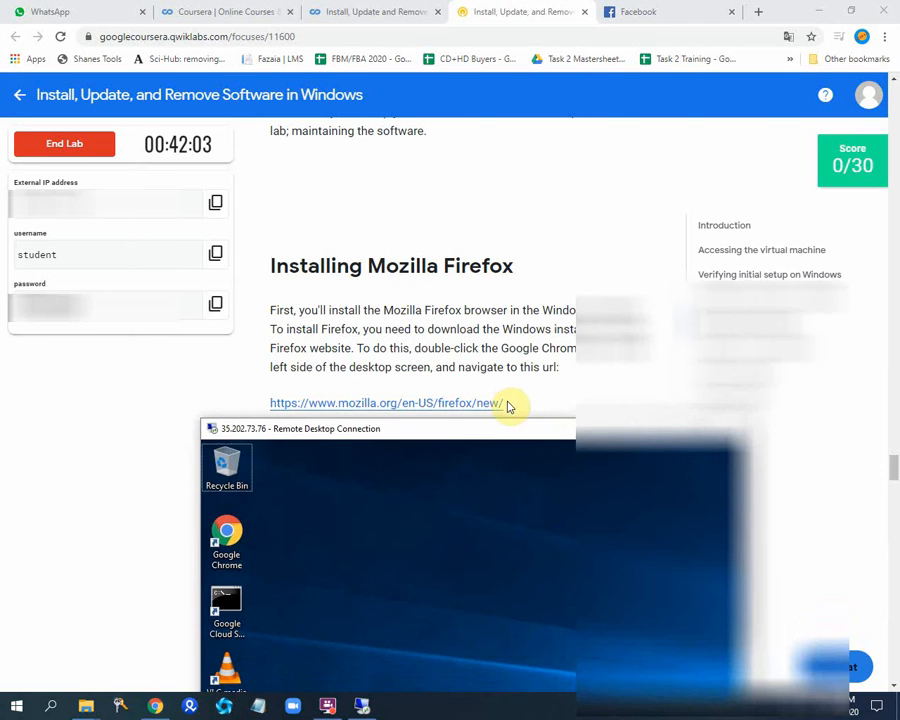
left_click_drag(507, 402, 269, 404)
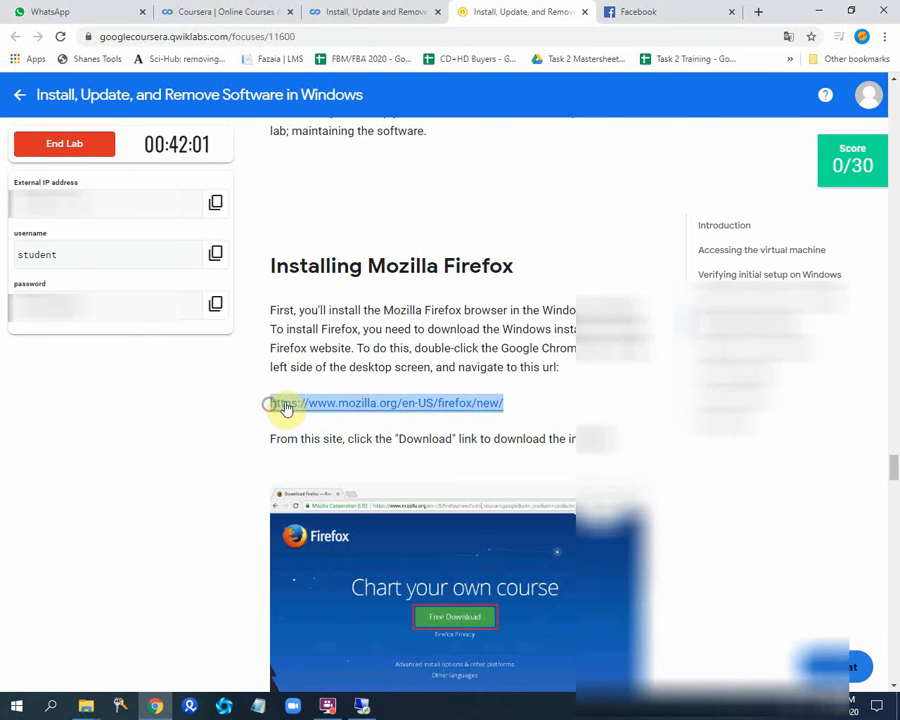
right_click(285, 407)
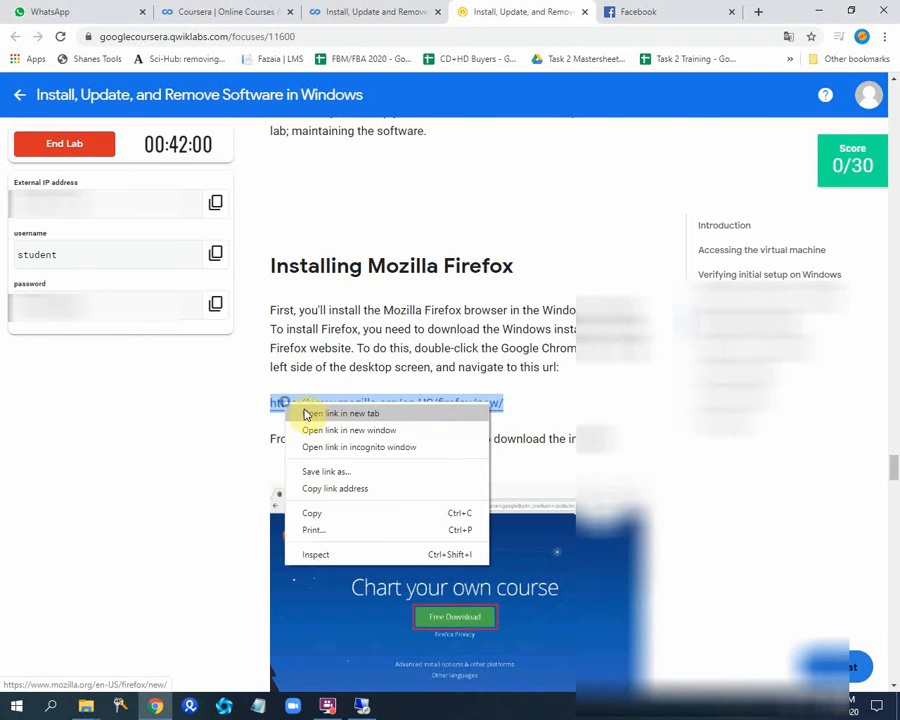
left_click(334, 511)
left_click(360, 705)
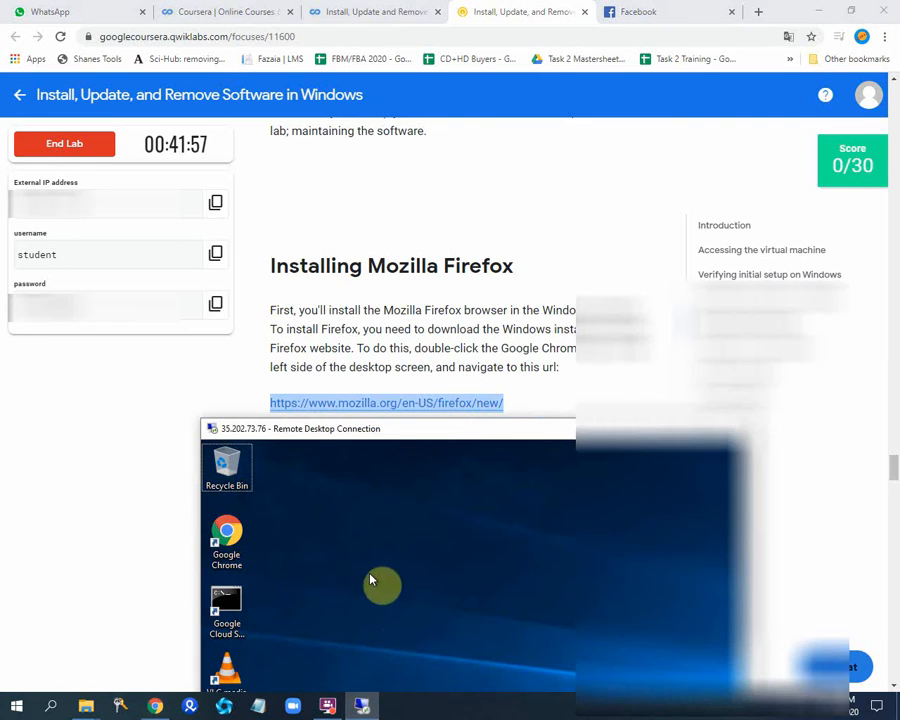
Expand the remote desktop session to full screen and launch Google Chrome on the remote machine
left_click_drag(444, 441, 405, 159)
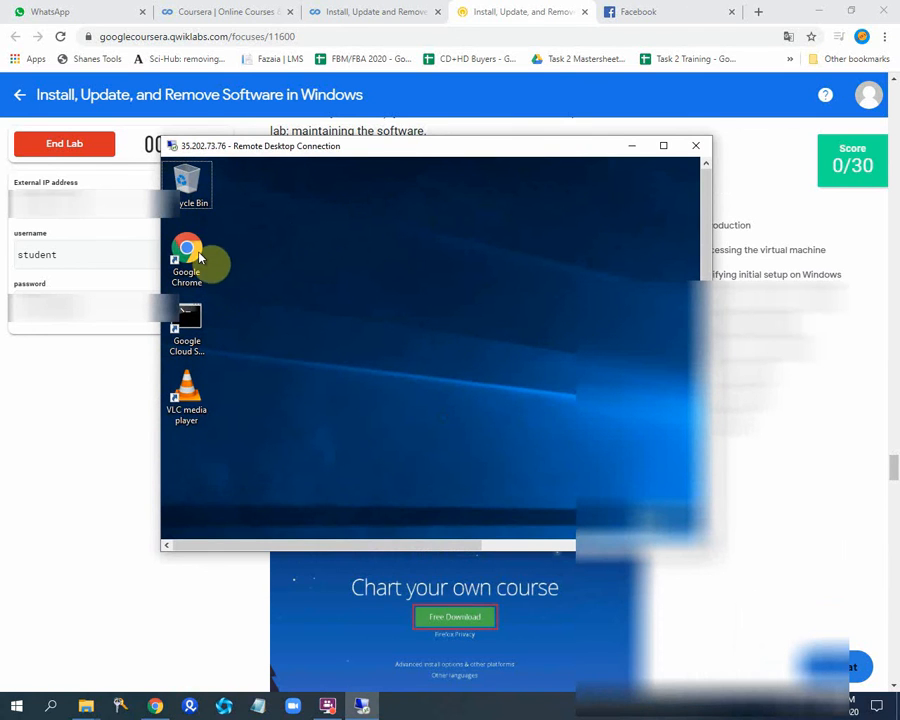
left_click(663, 145)
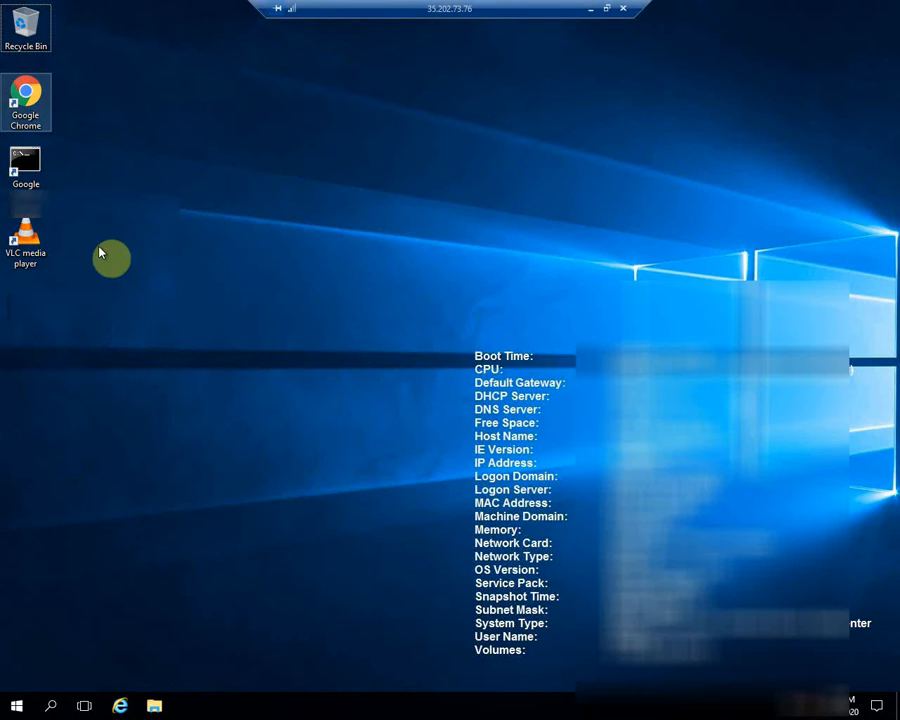
double_click(30, 97)
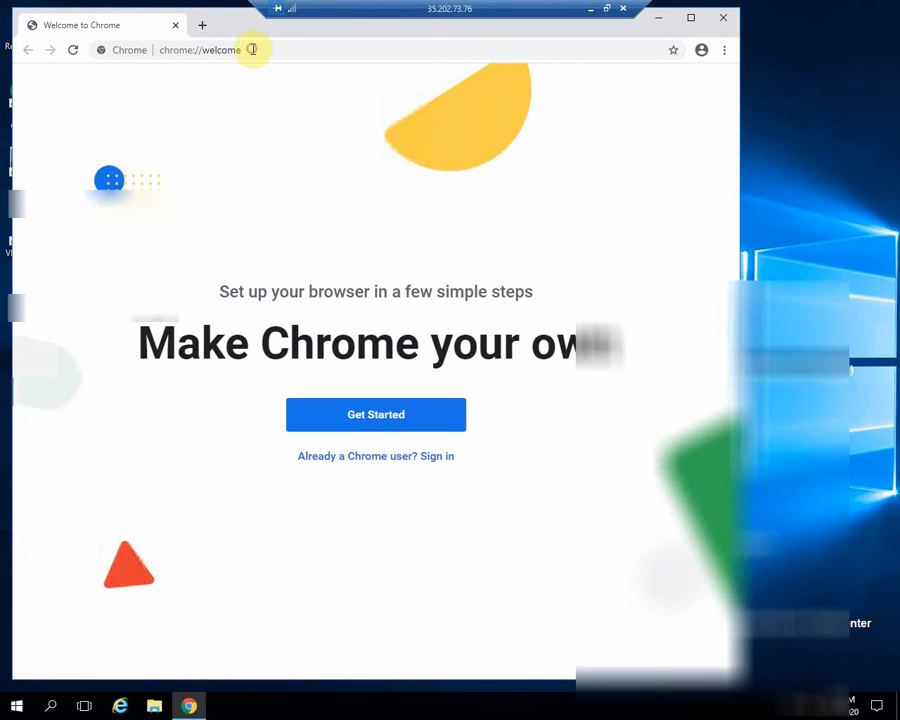
Try to load the copied Firefox download URL from the address field of the Chrome welcome page
left_click(251, 49)
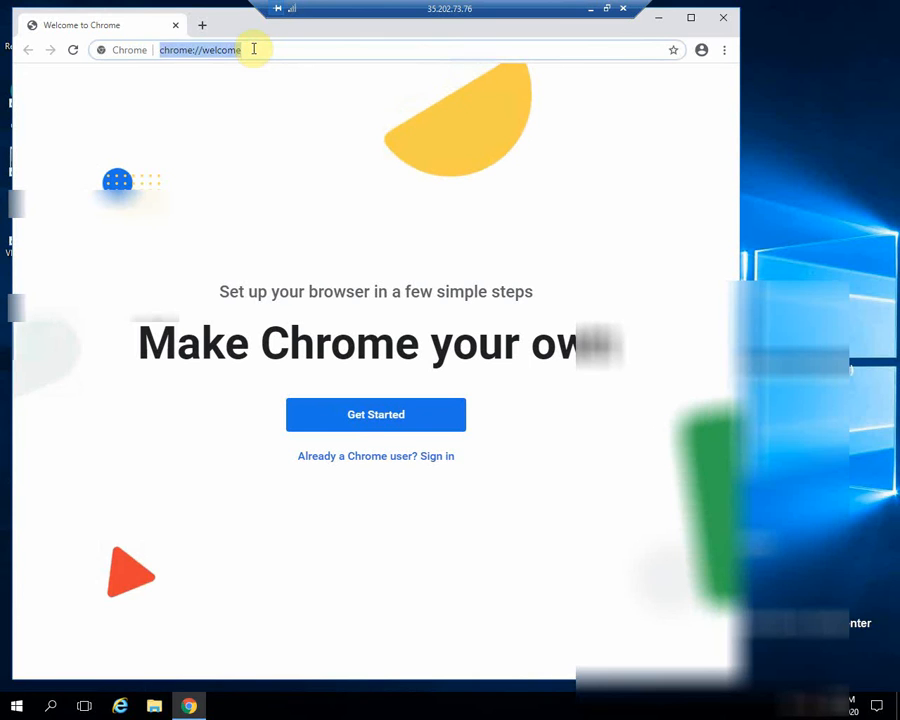
left_click(255, 49)
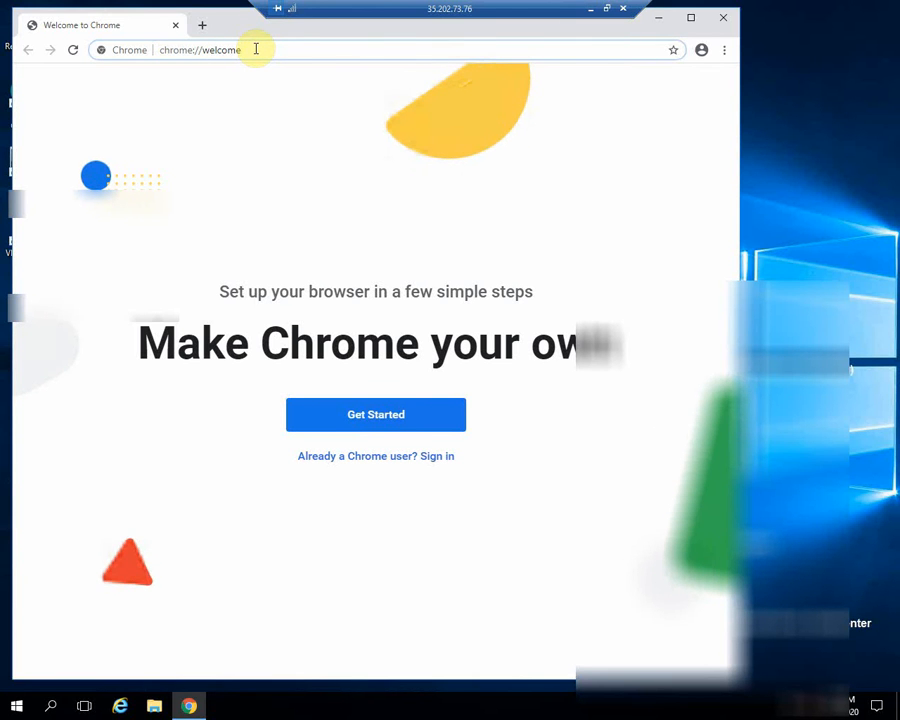
key("ctrl+v")
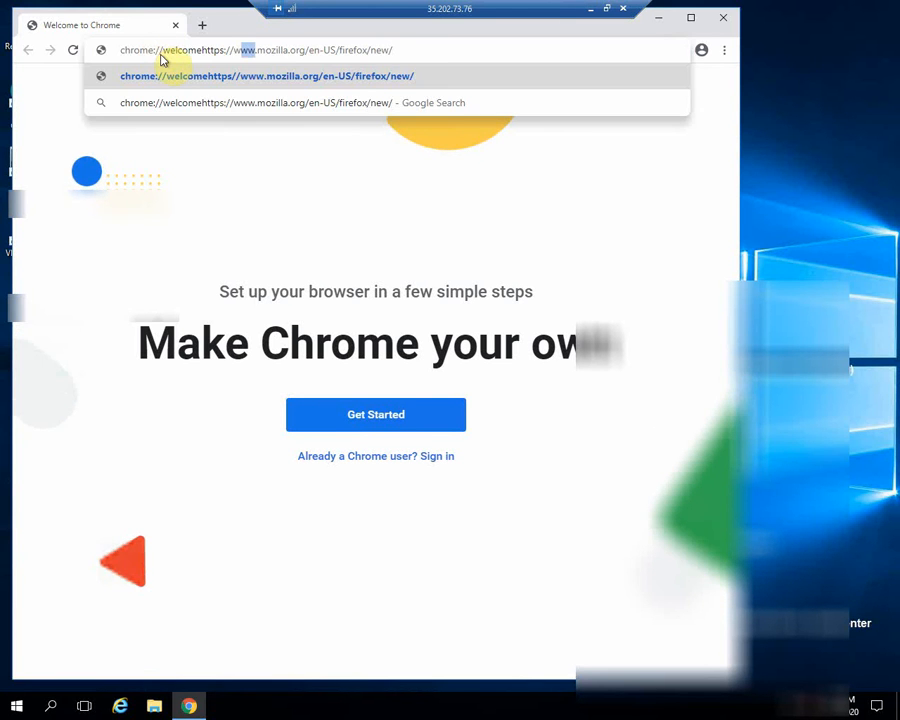
left_click_drag(172, 58, 159, 50)
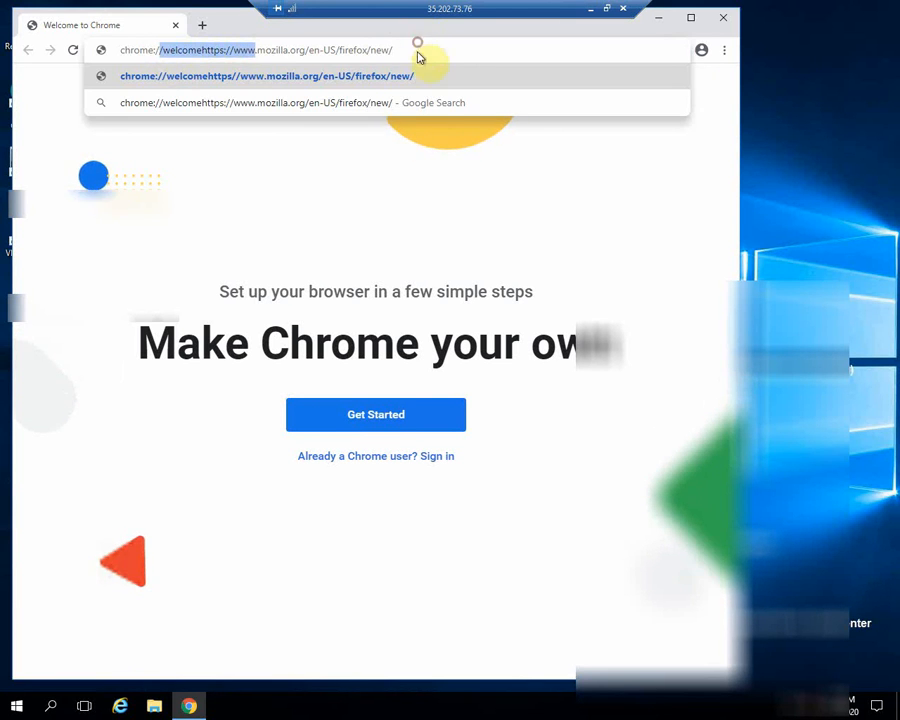
key("End")
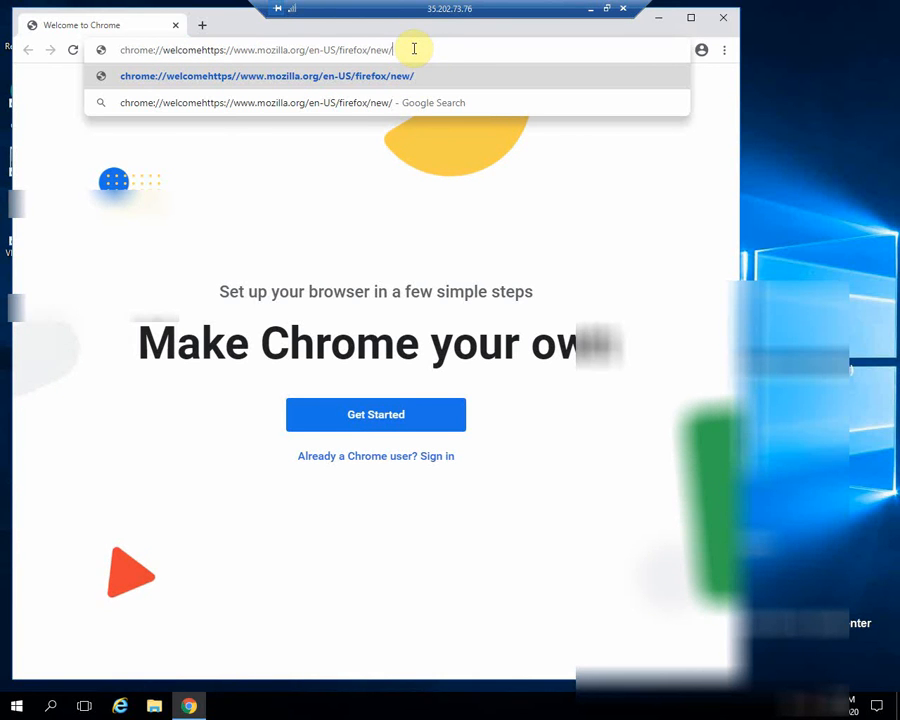
key("Return")
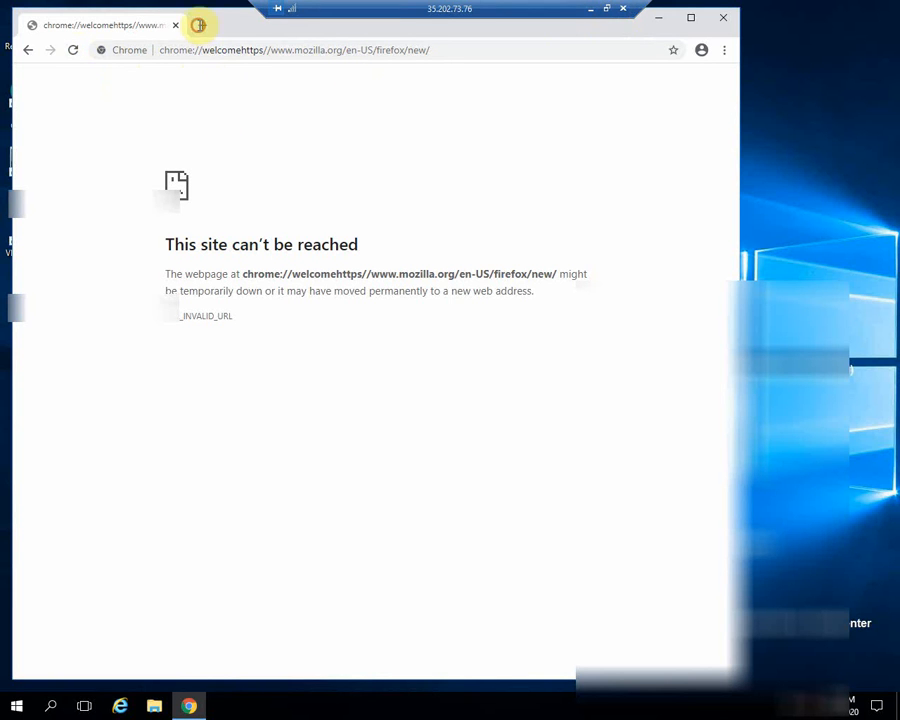
Search Google for "firefox" in a new tab, open Mozilla's Download Firefox result, and close the tab with the invalid URL
left_click(201, 27)
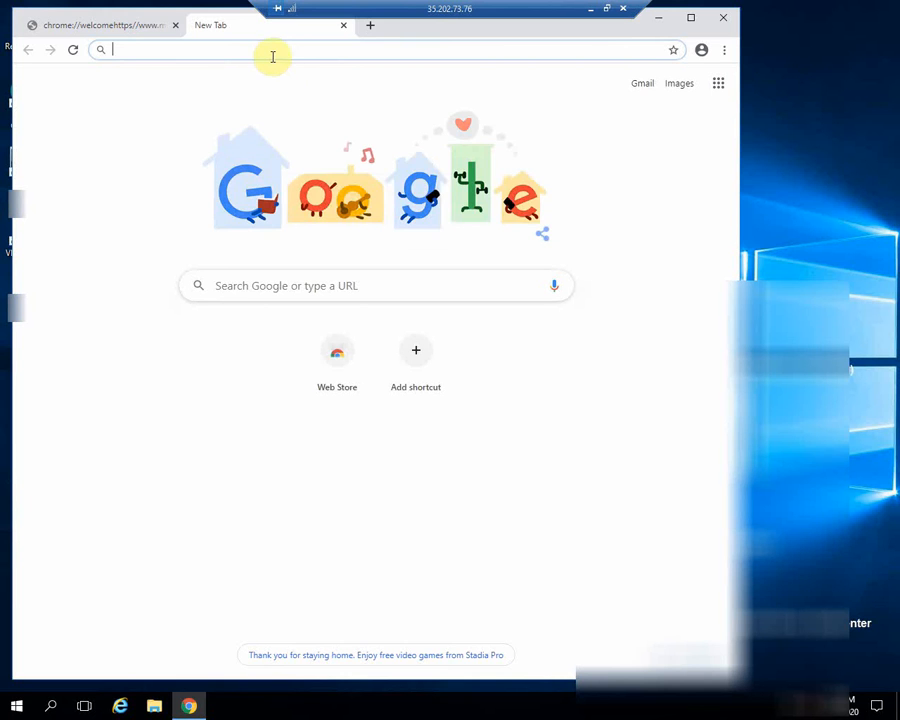
type("fire")
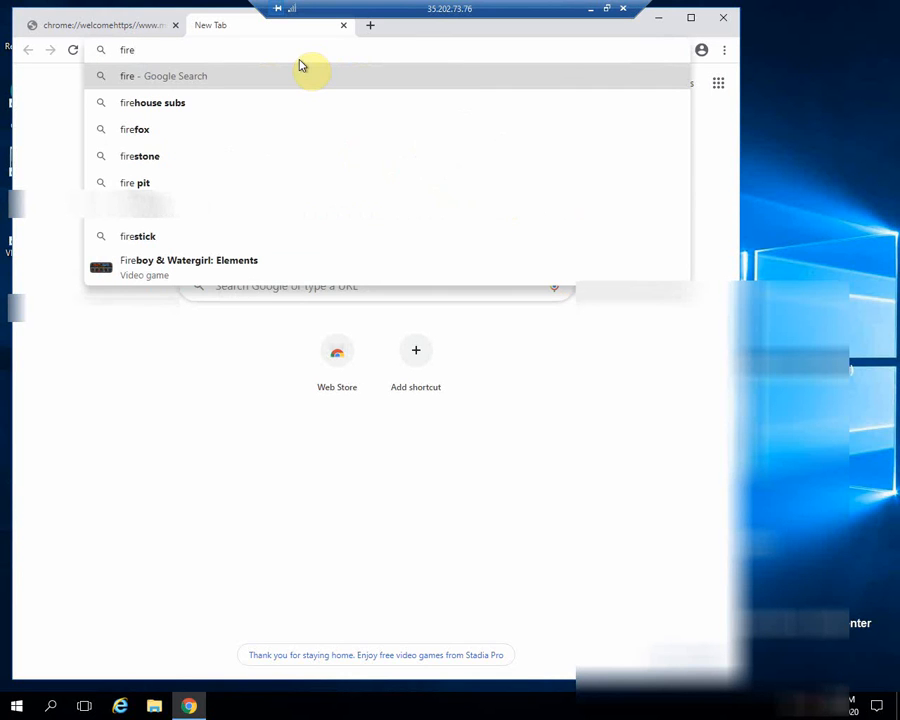
left_click(161, 138)
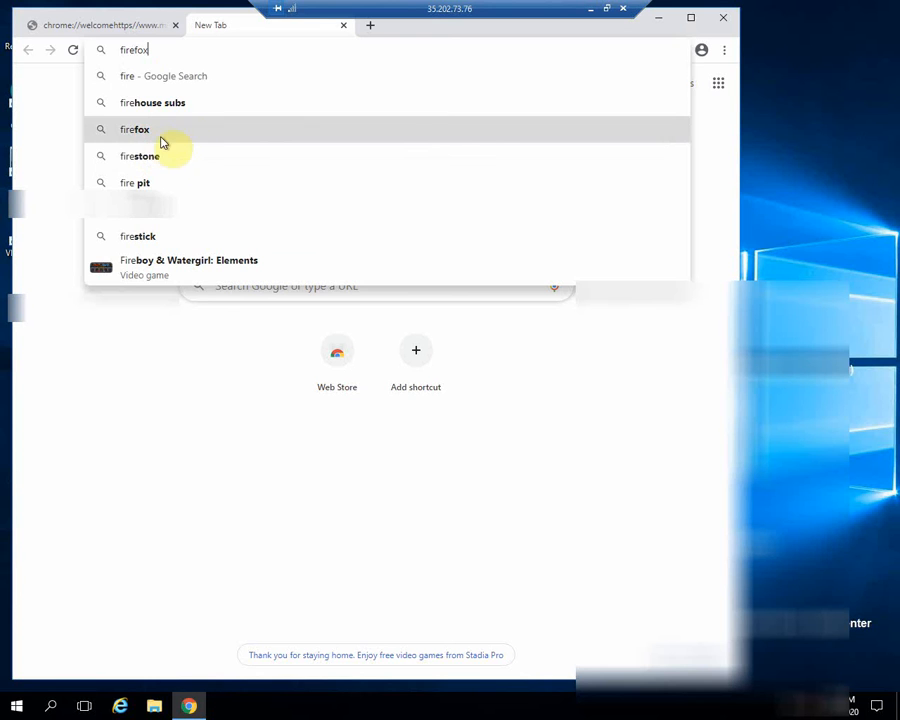
left_click(175, 140)
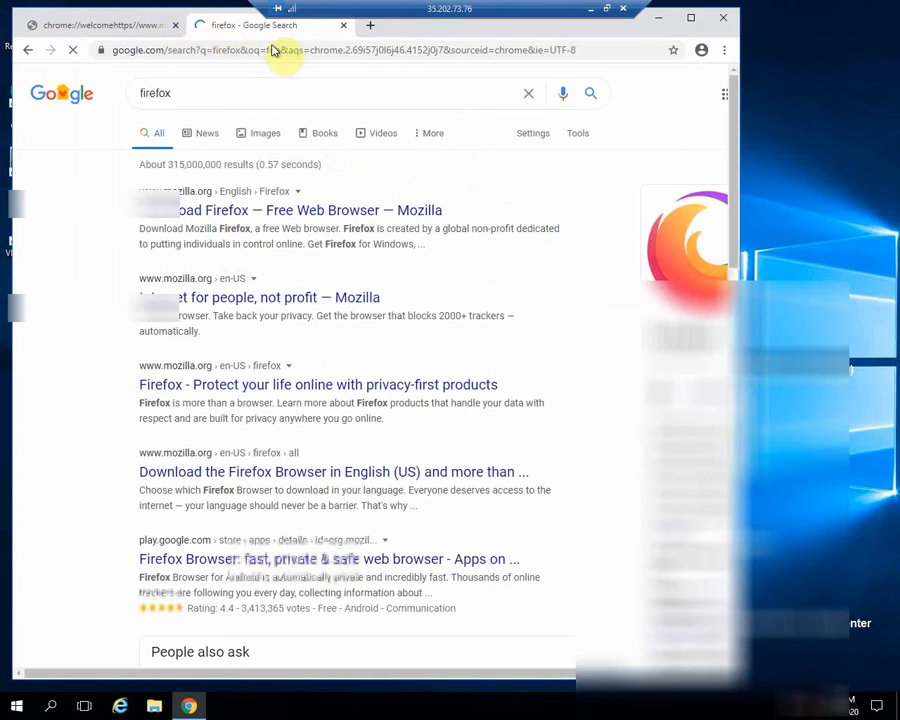
left_click(194, 215)
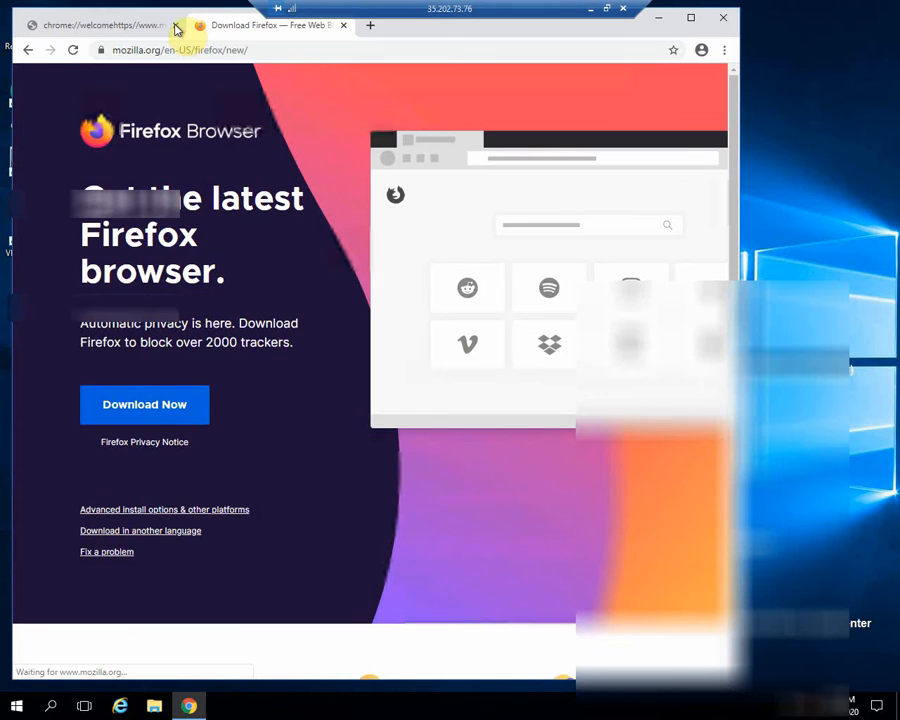
left_click(175, 26)
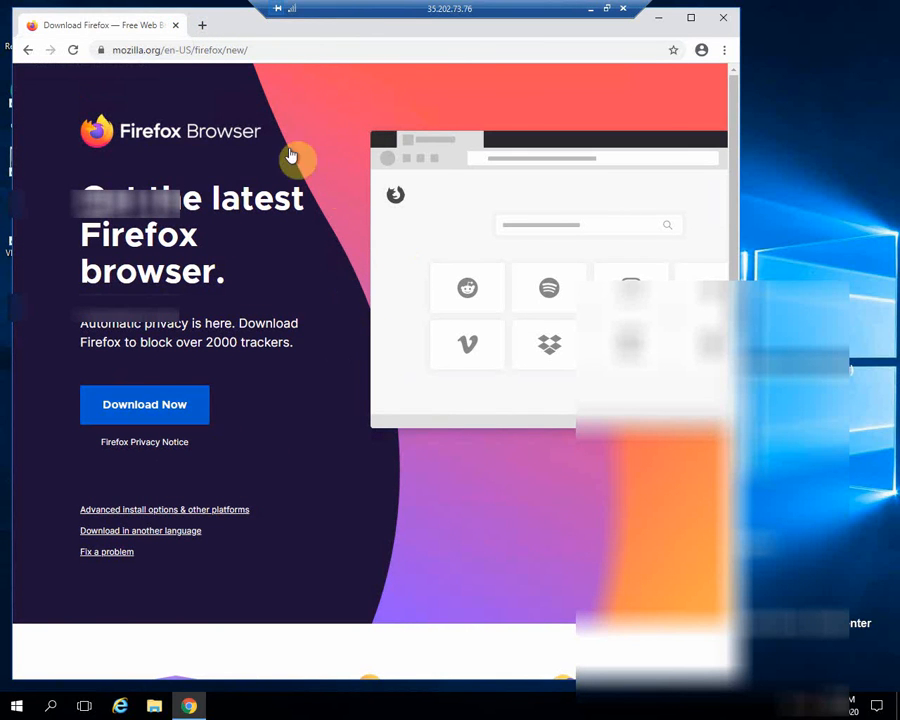
Download Firefox Installer.exe from the Mozilla page, run it and allow it to install Firefox
left_click(161, 410)
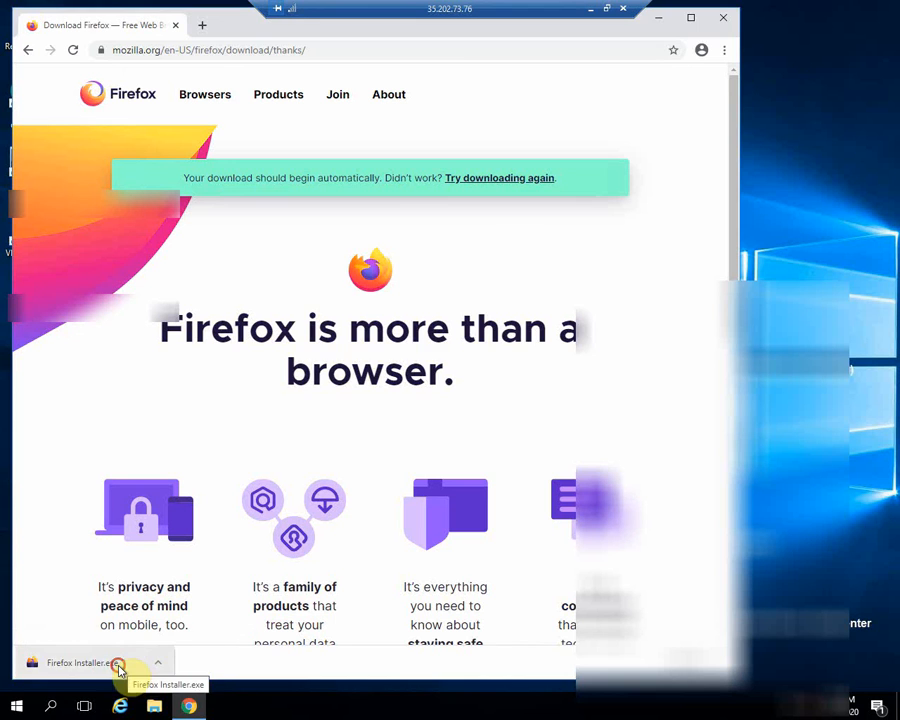
left_click(118, 666)
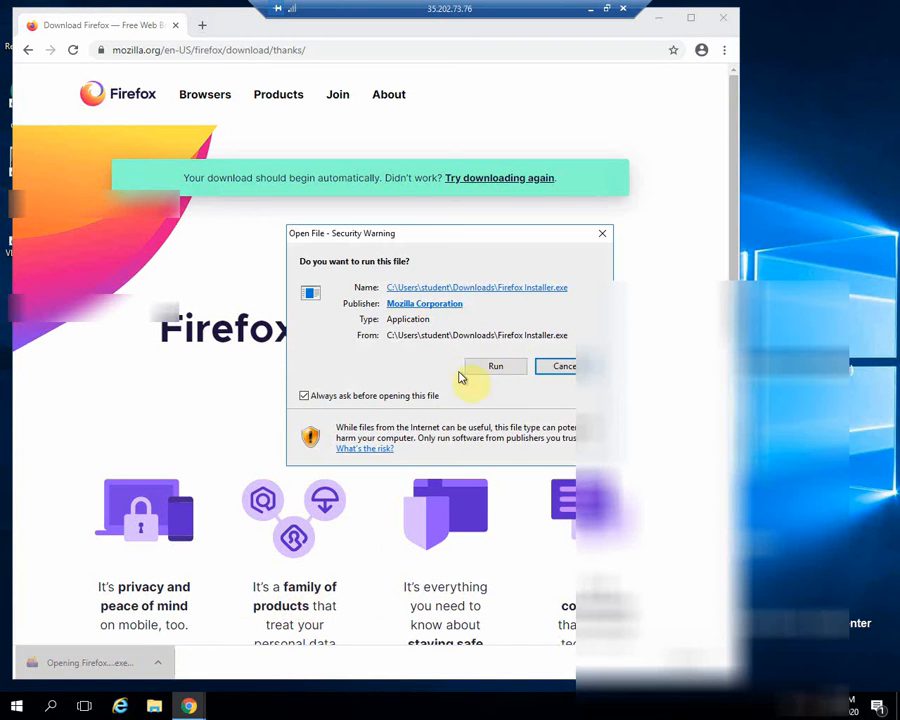
left_click(495, 367)
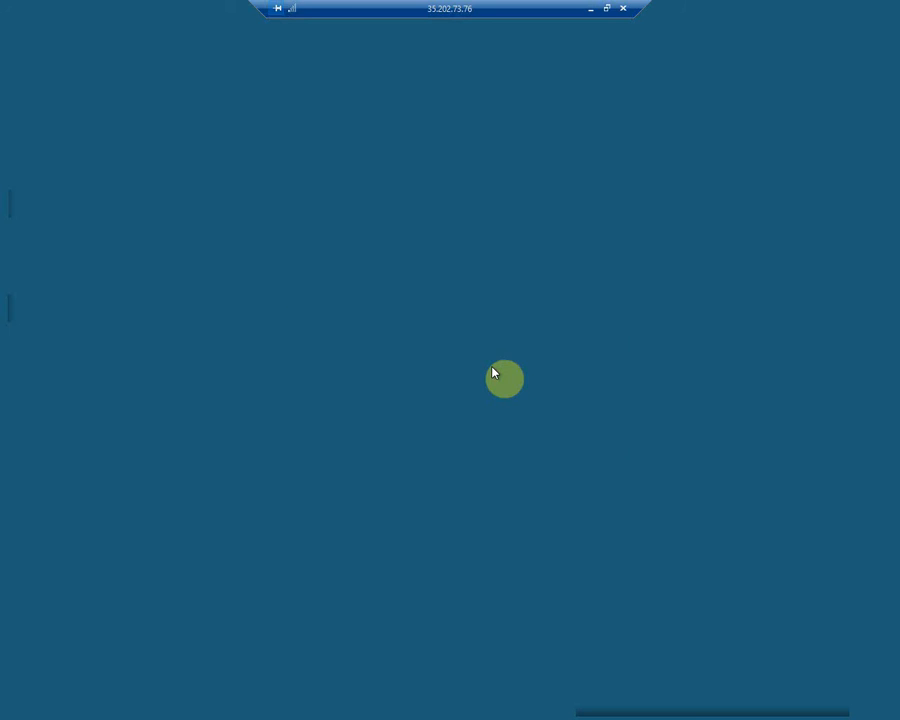
left_click(378, 449)
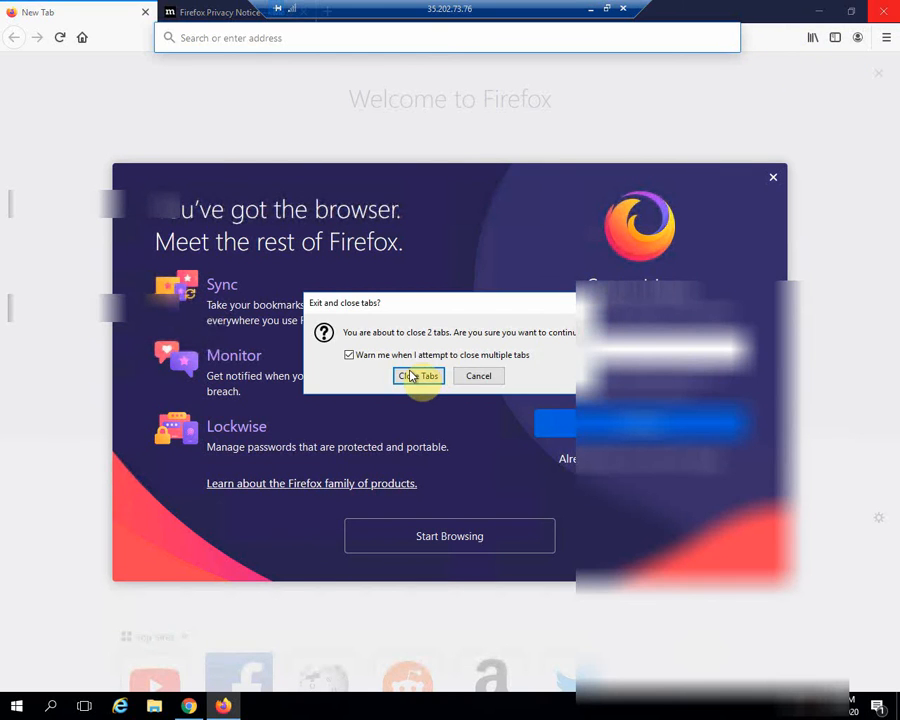
Close Firefox with all its tabs, close Chrome, and locate the new Firefox shortcut on the remote desktop
left_click(410, 376)
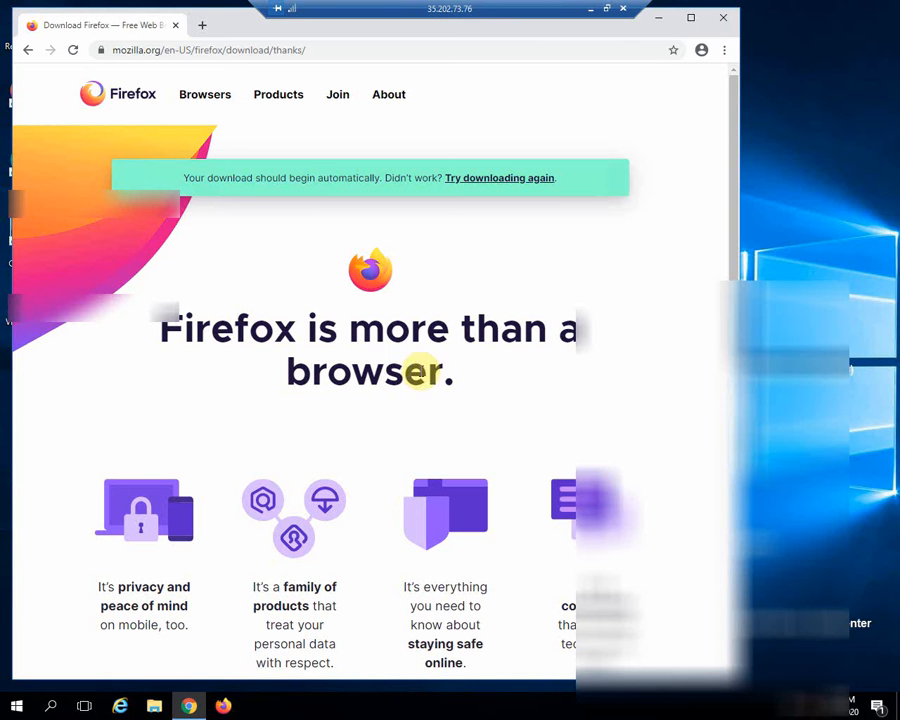
left_click(729, 22)
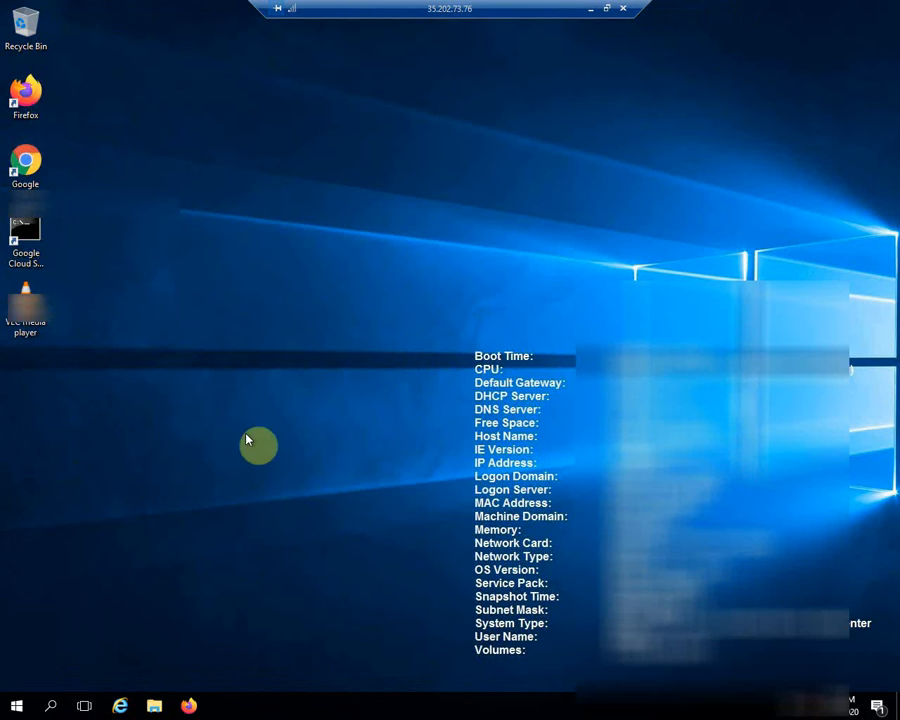
left_click(48, 150)
left_click(40, 97, "ctrl")
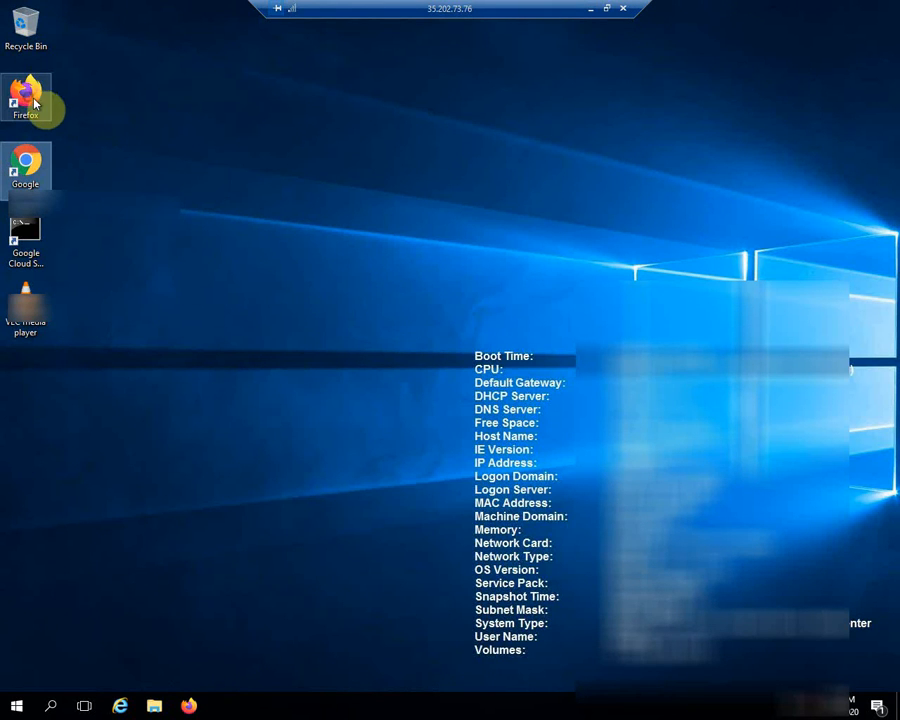
Switch back to the Qwiklabs instructions and check the progress of the "Install Mozilla Firefox" objective
left_click(606, 9)
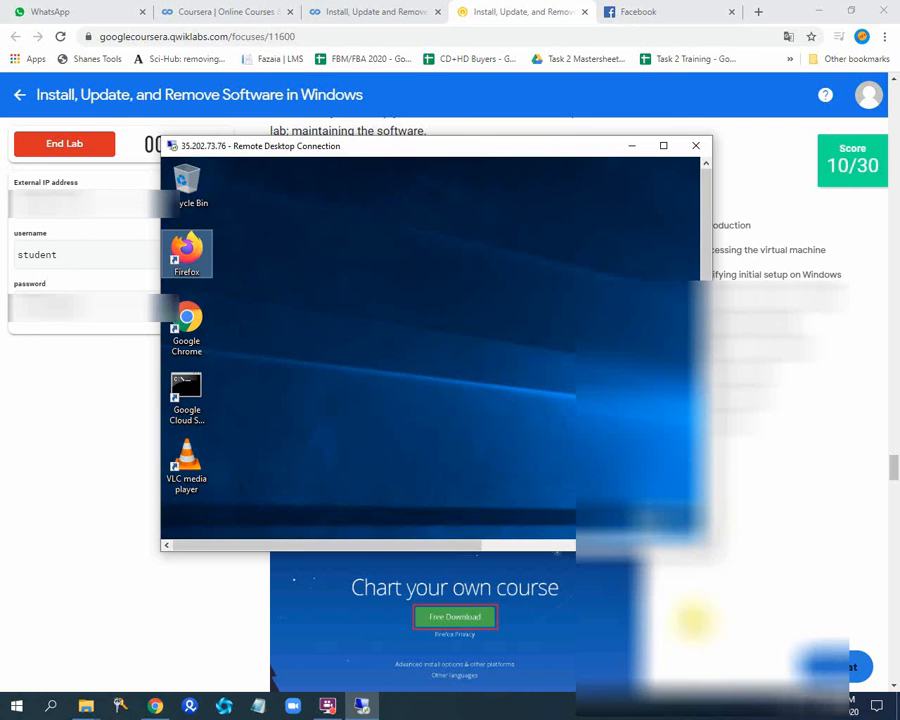
left_click(730, 594)
scroll(515, 466, "down", 3)
scroll(515, 466, "down", 3)
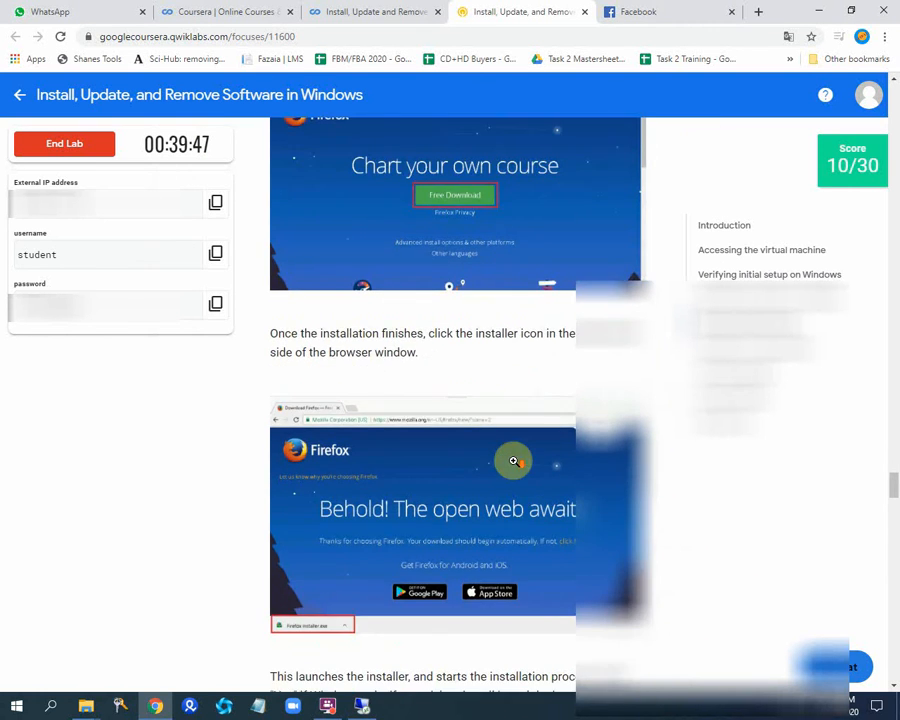
scroll(514, 460, "down", 12)
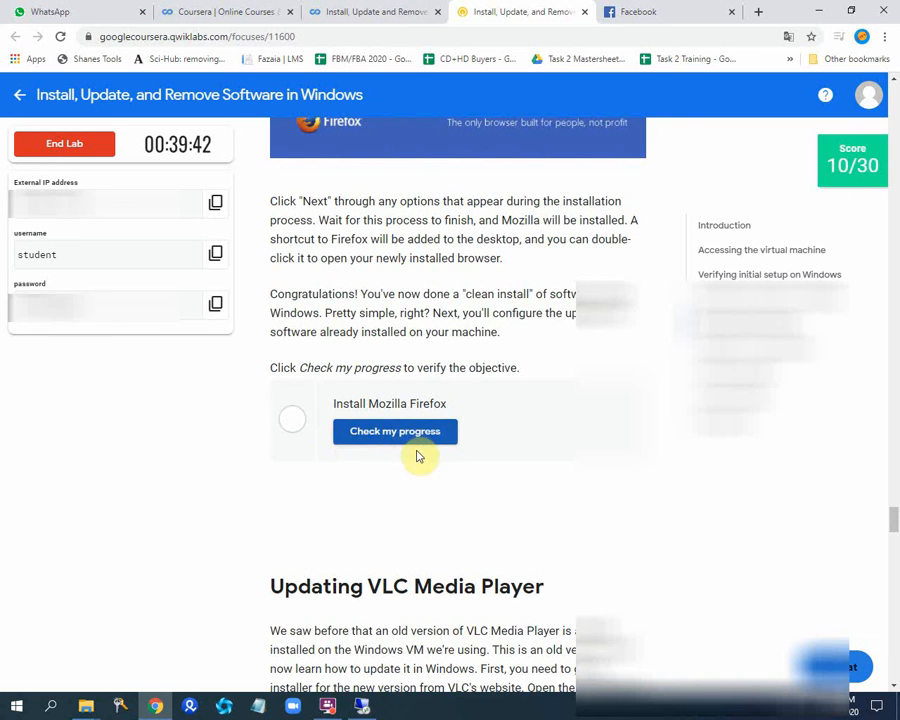
left_click(365, 433)
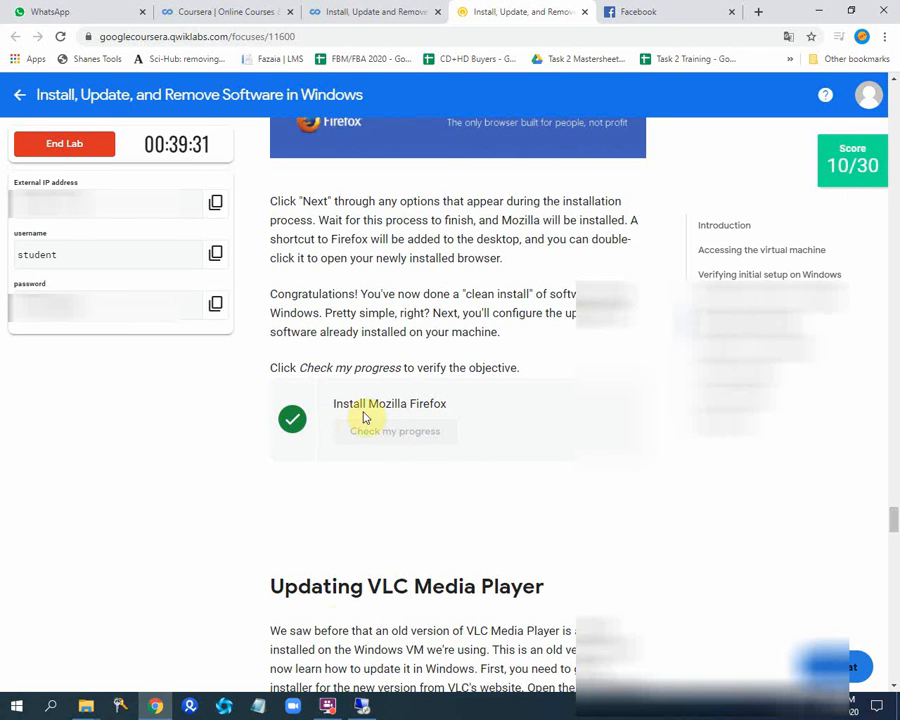
Return to the full-screen remote desktop, search Windows for "pro", and open Programs and Features
scroll(427, 503, "down", 4)
scroll(423, 470, "up", 3)
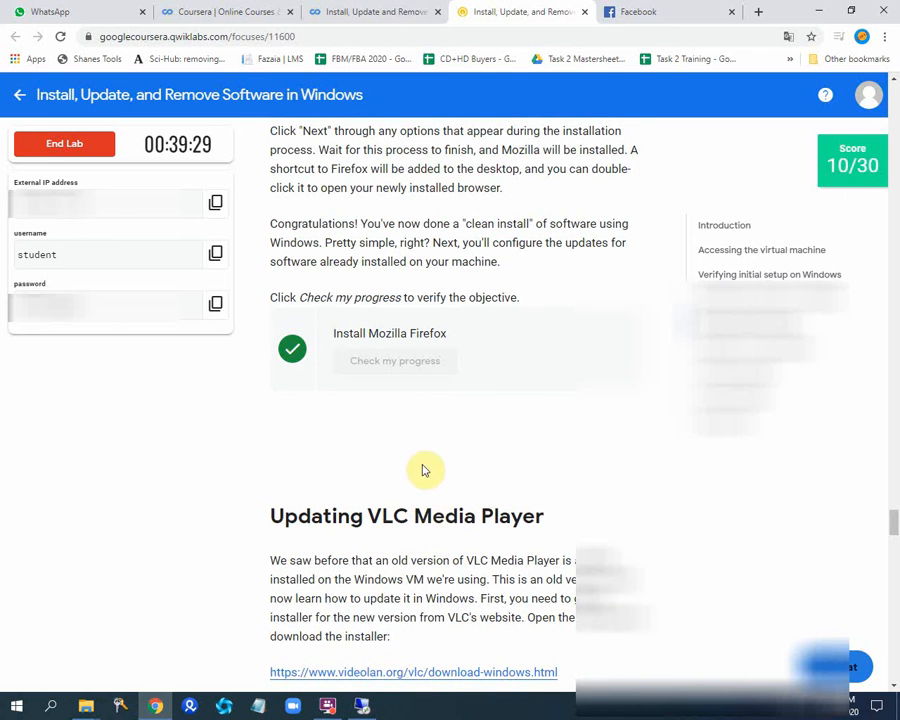
left_click(362, 706)
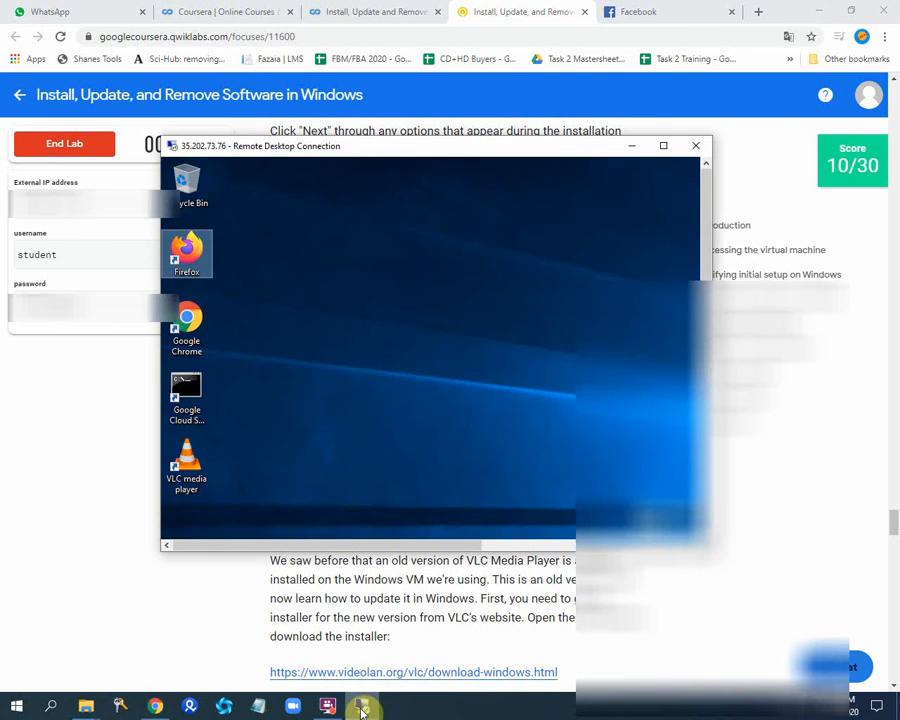
left_click(664, 146)
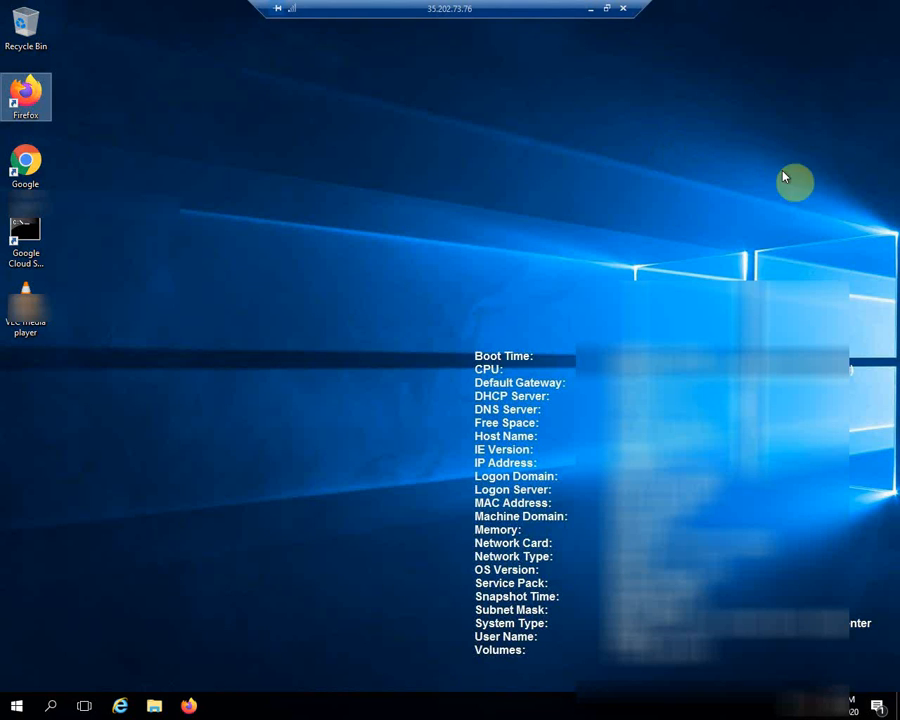
left_click(53, 708)
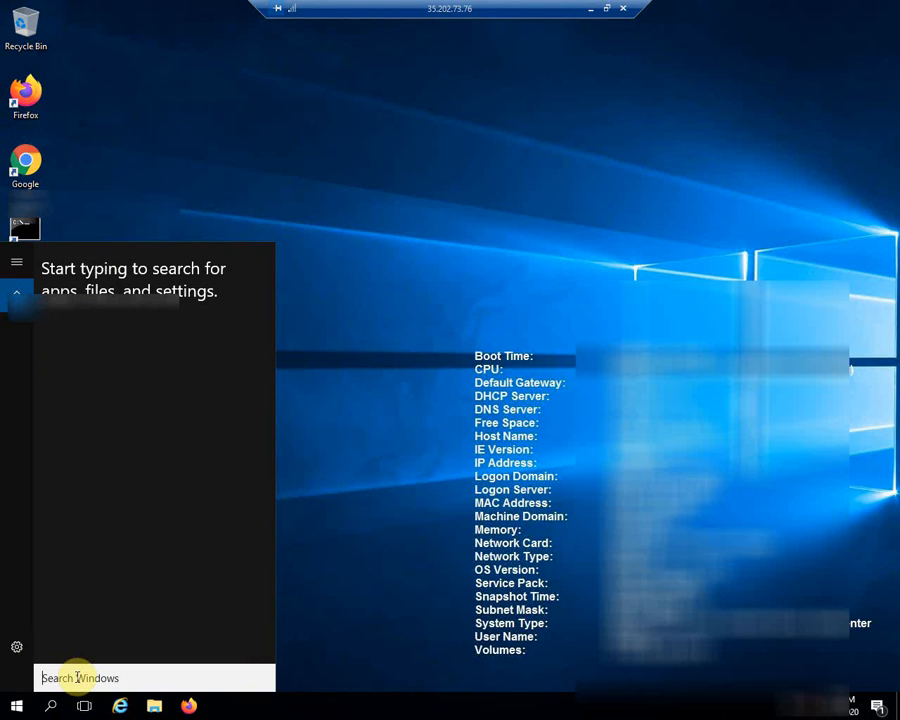
type("pro")
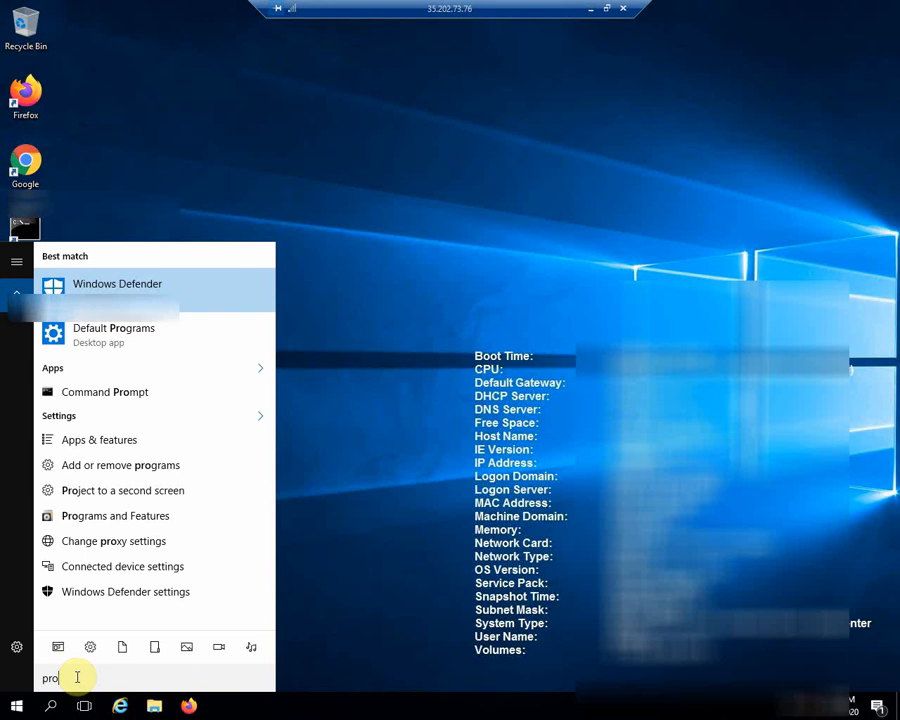
left_click(136, 518)
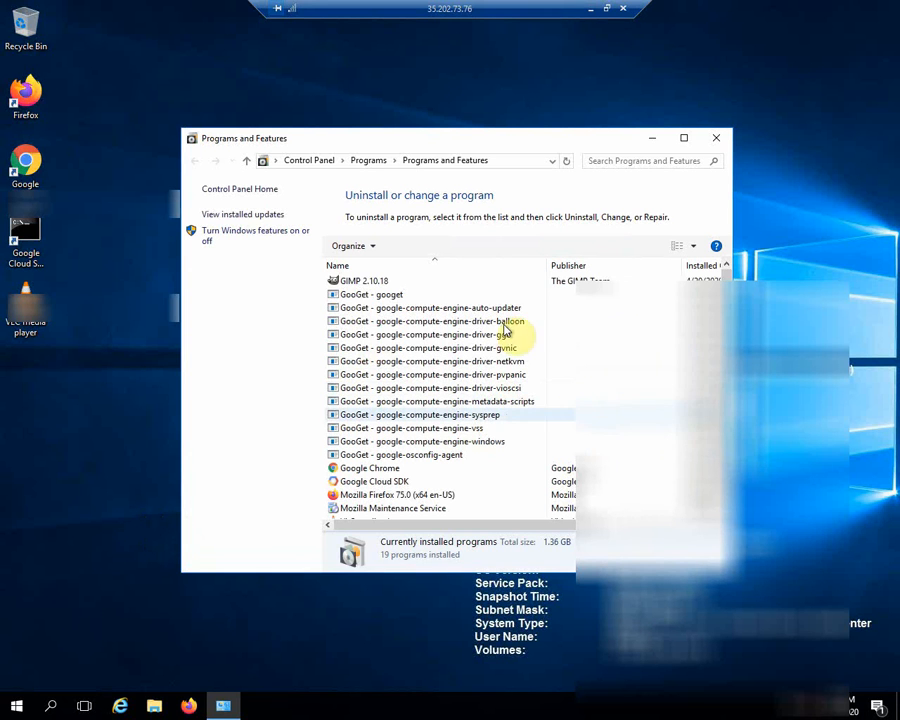
Inspect the GIMP and VLC media player entries in the installed programs list, then restore the remote desktop to a smaller window
left_click(373, 283)
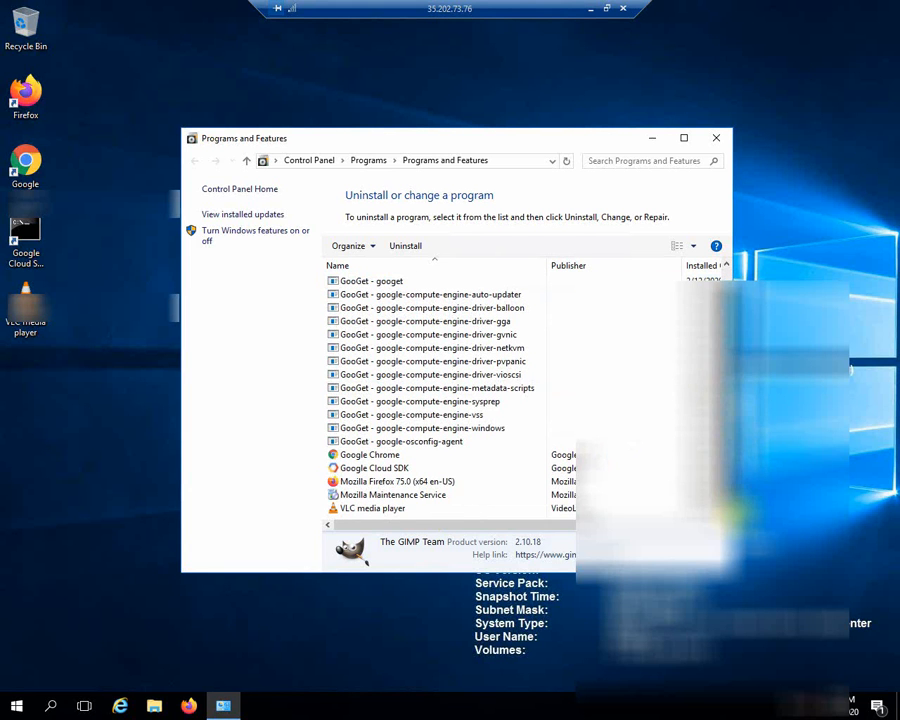
left_click(381, 510)
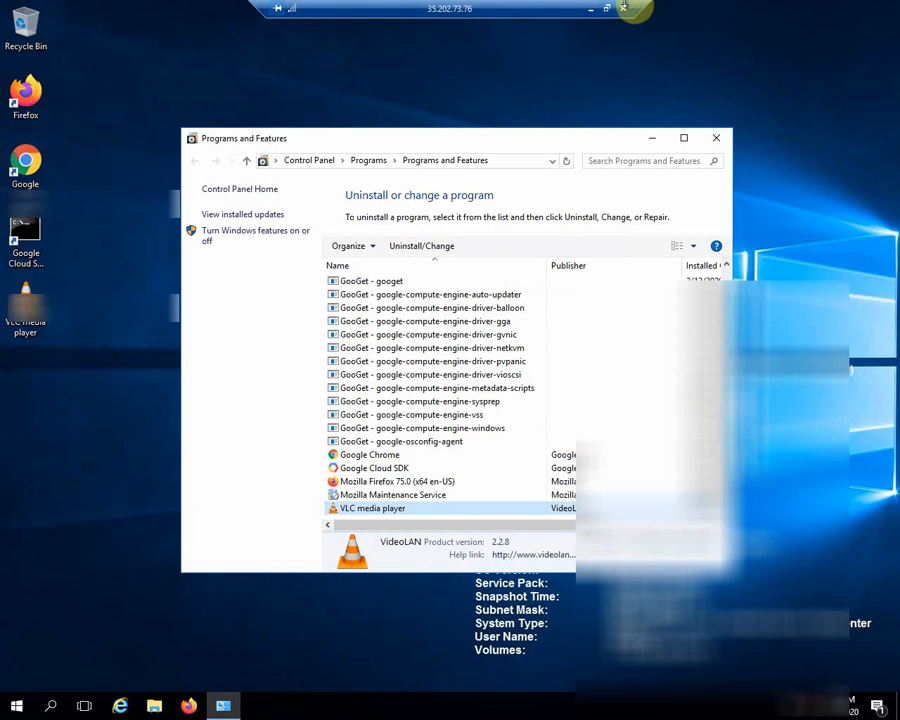
left_click(612, 12)
left_click(327, 706)
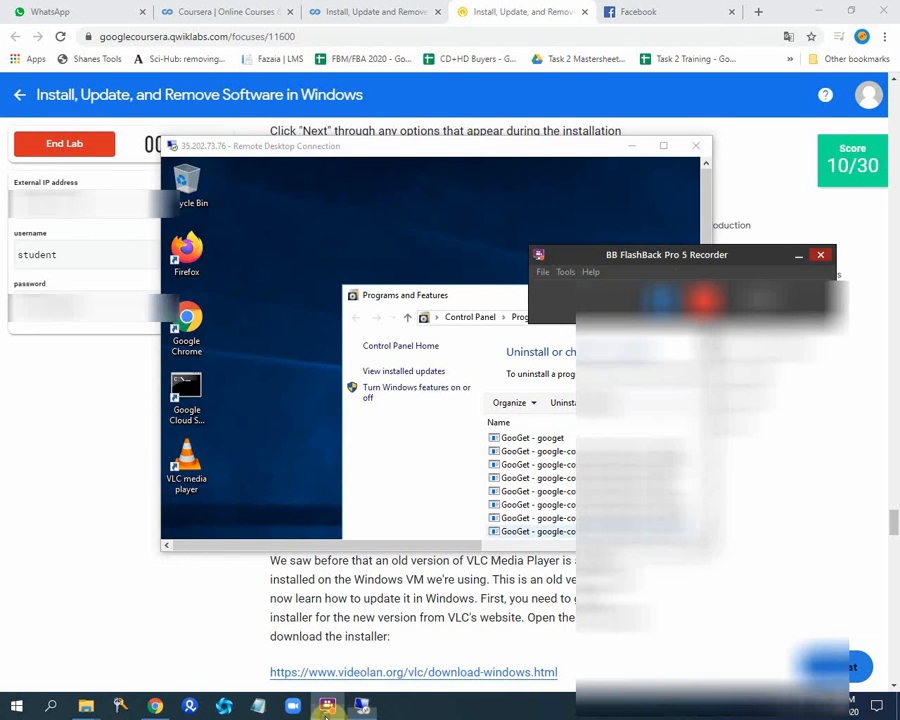
scroll(420, 620, "down", 3)
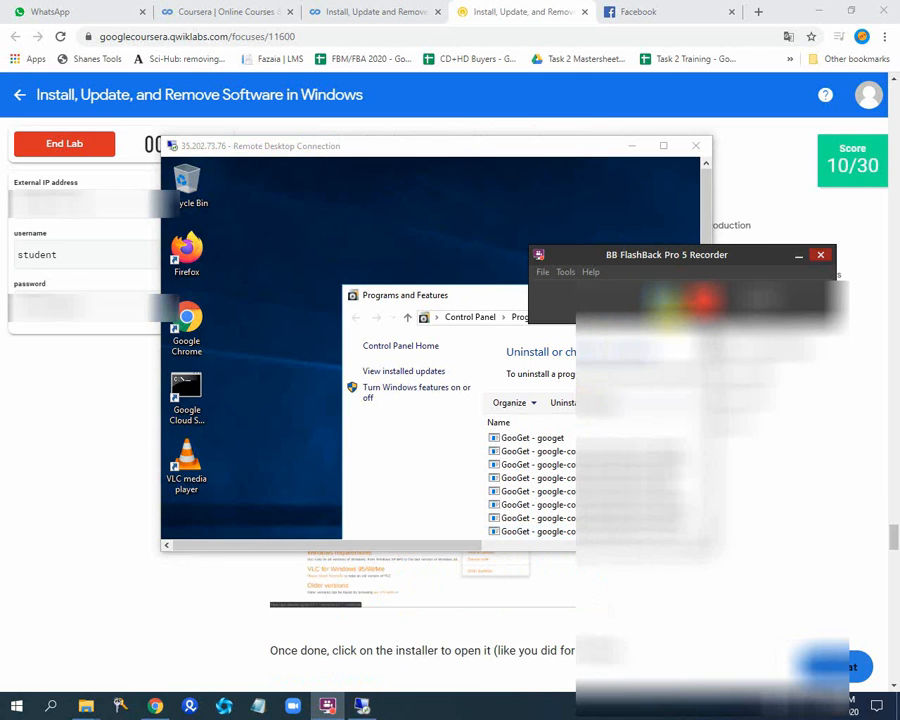
left_click(120, 444)
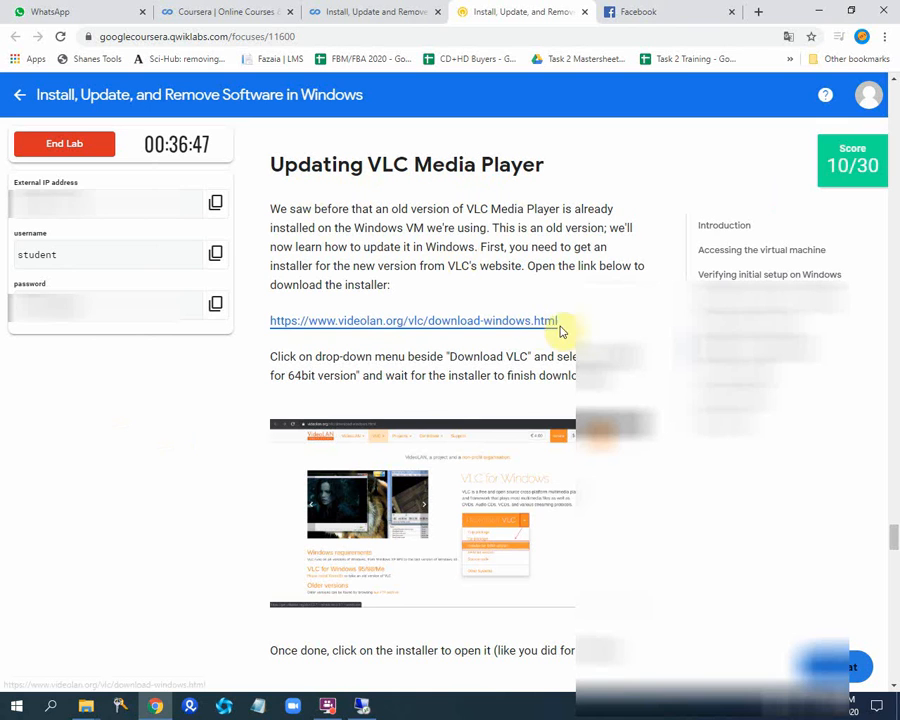
left_click_drag(565, 322, 271, 321)
key("ctrl+c")
right_click(281, 327)
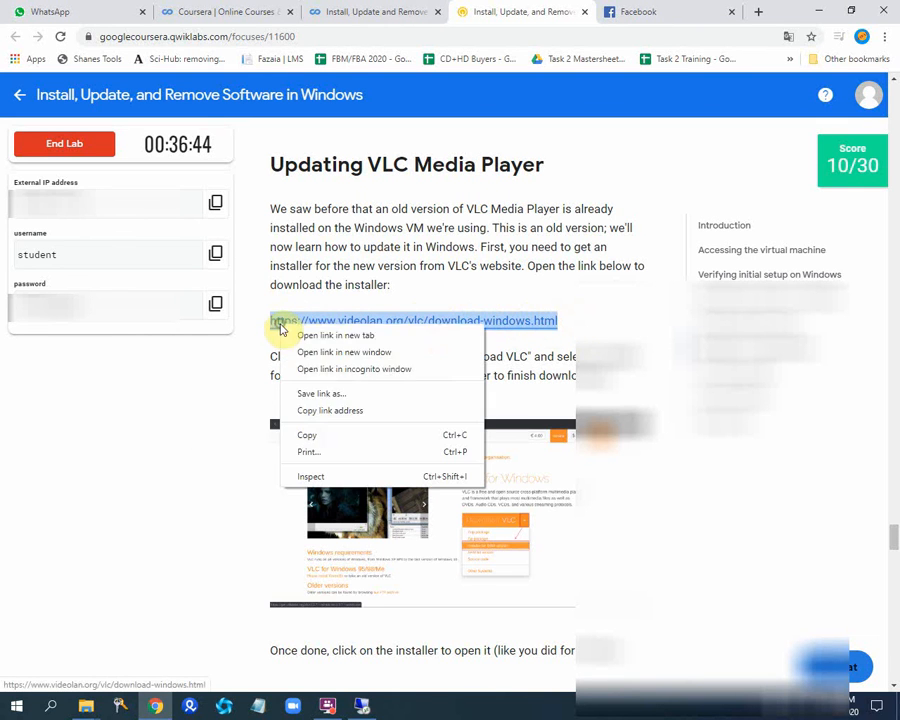
left_click(313, 437)
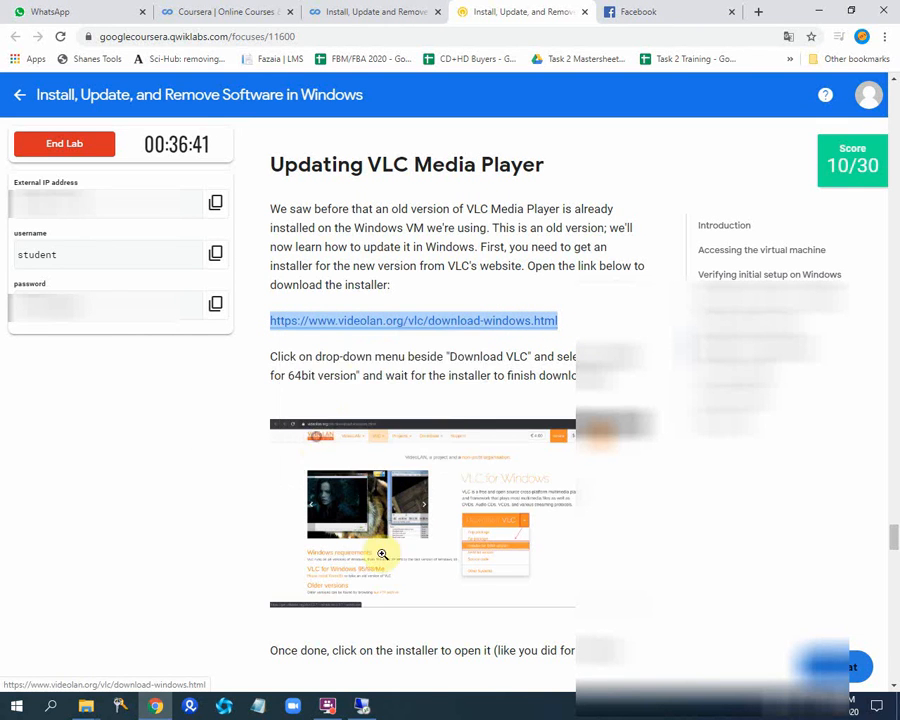
Return to the full-screen remote desktop and close the Programs and Features window
left_click(365, 708)
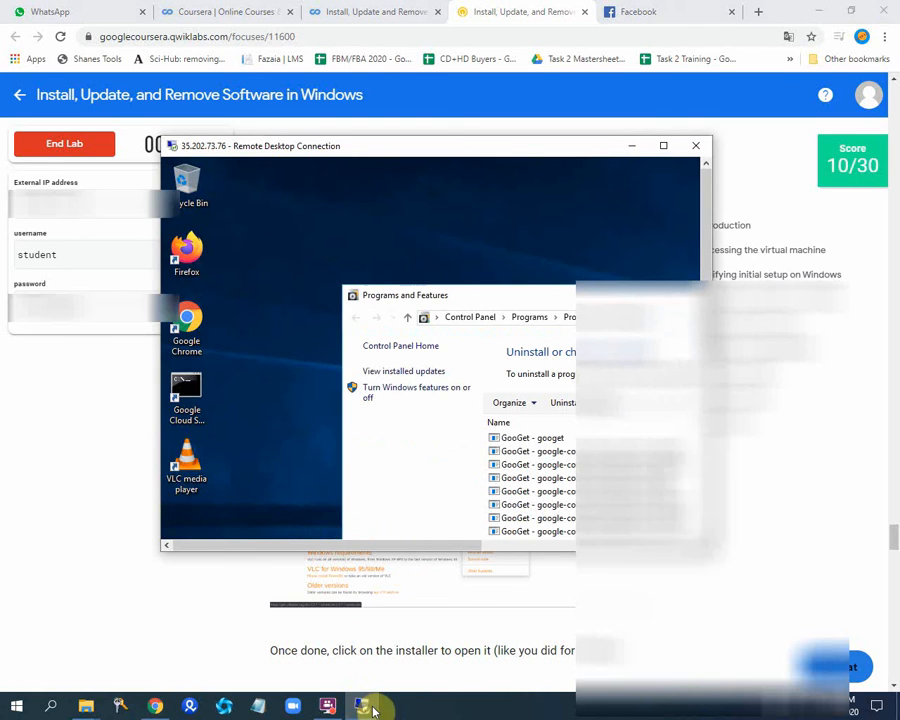
left_click(662, 146)
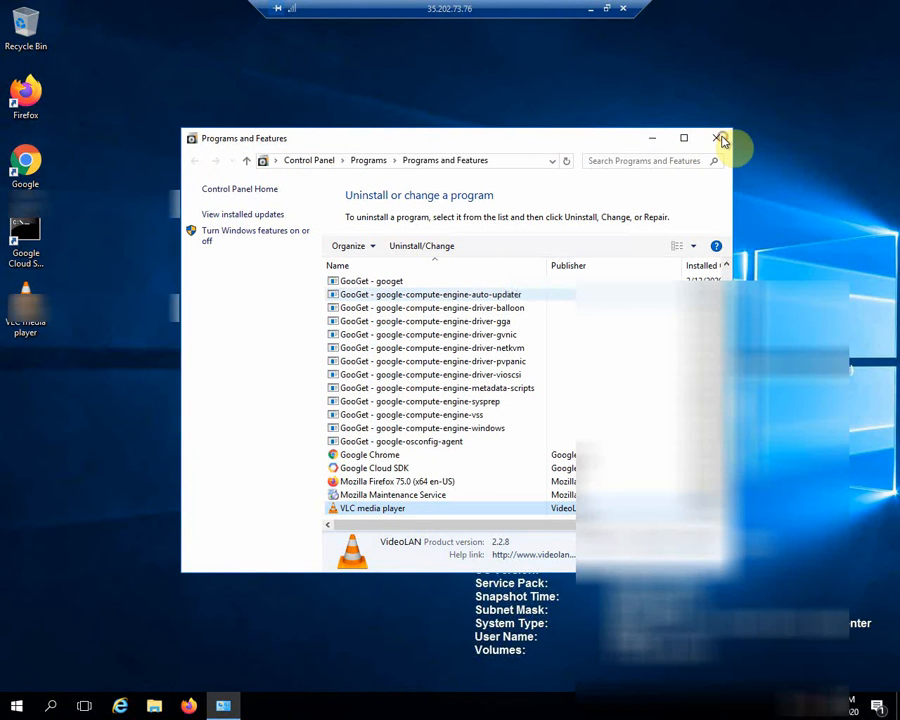
left_click(717, 142)
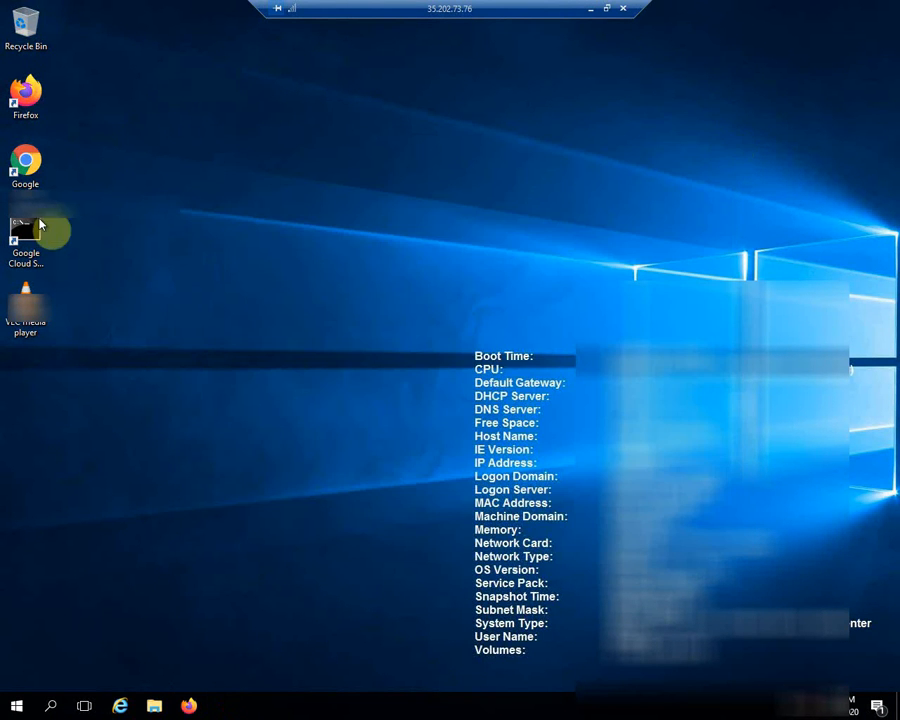
double_click(34, 166)
left_click(692, 19)
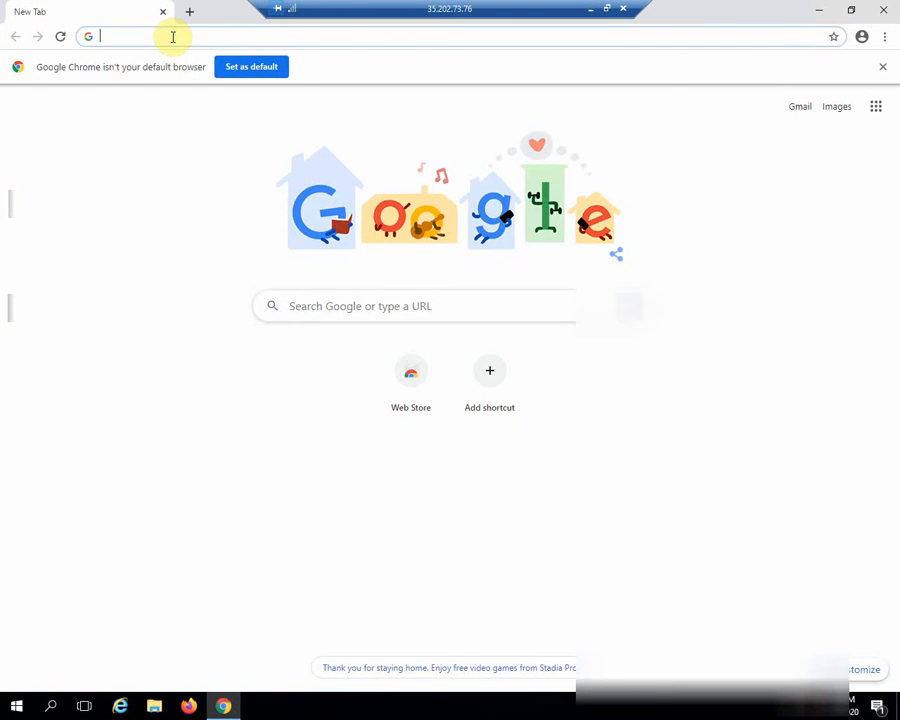
key("ctrl+v")
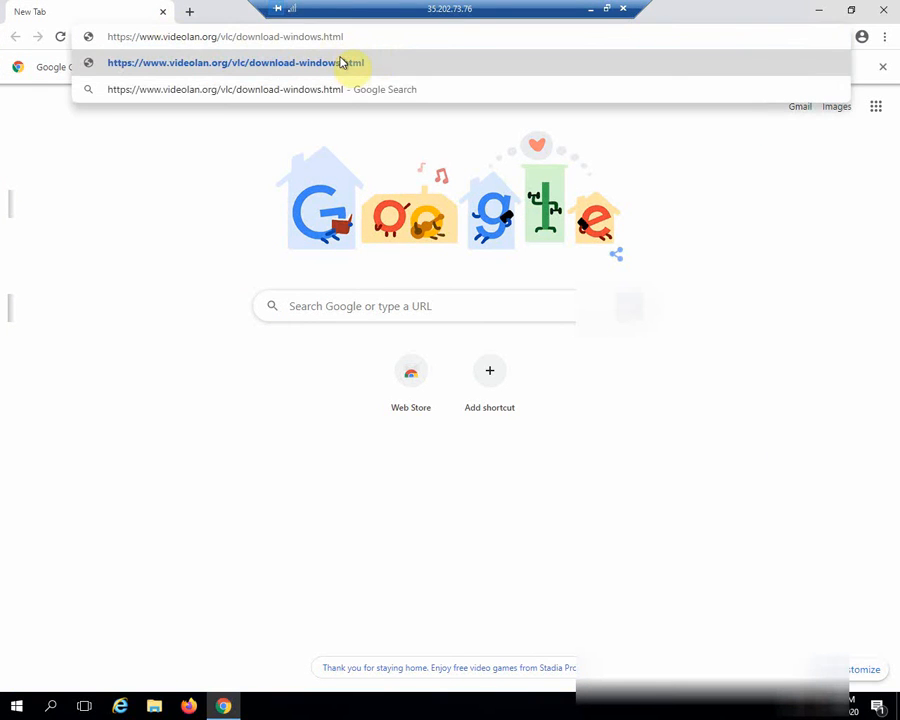
left_click(342, 64)
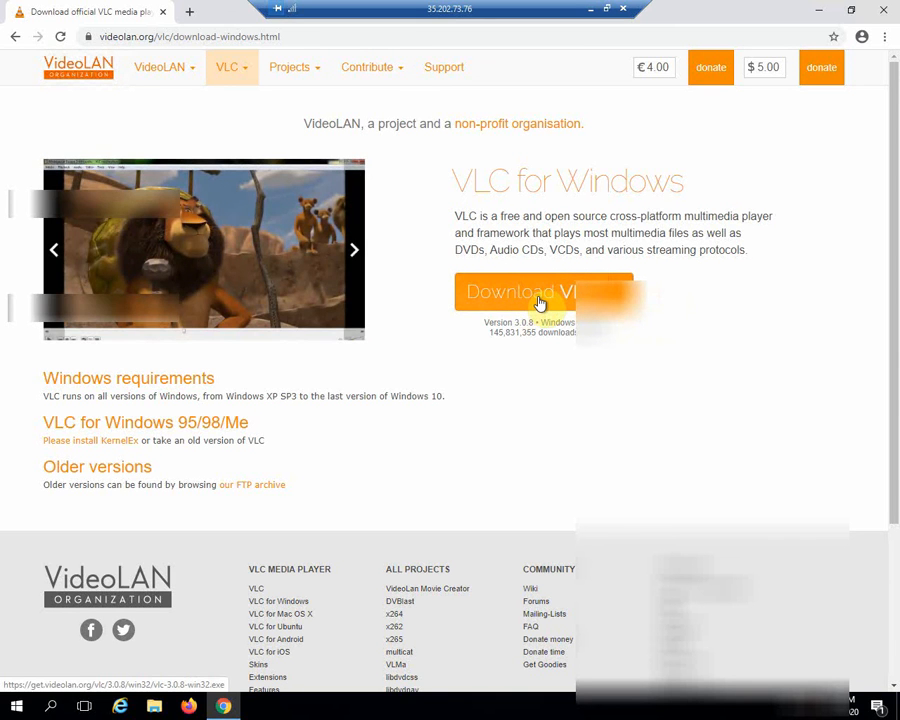
left_click(538, 302)
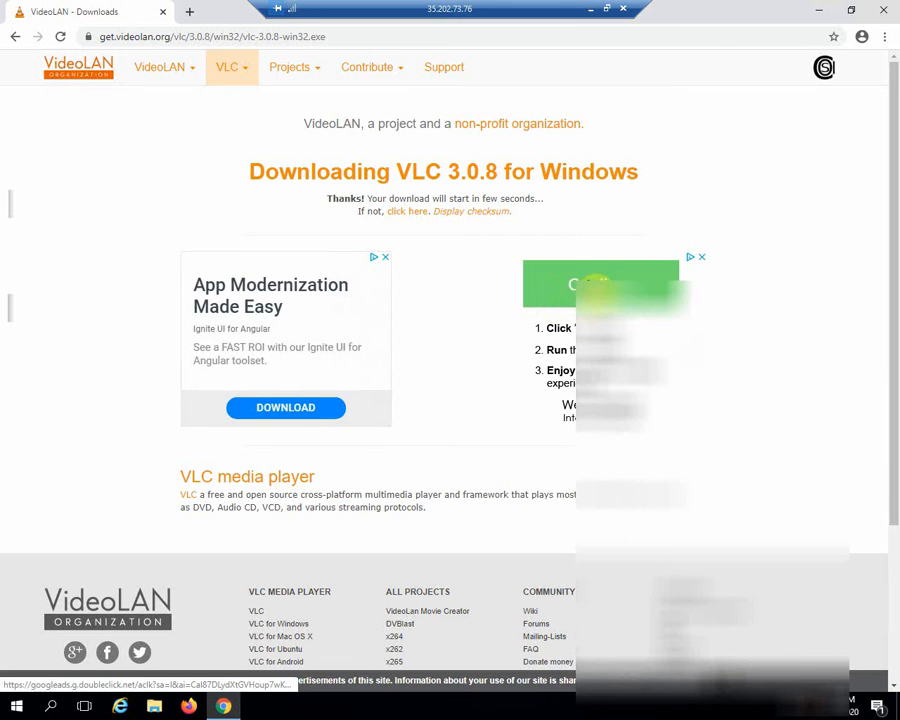
left_click(628, 288)
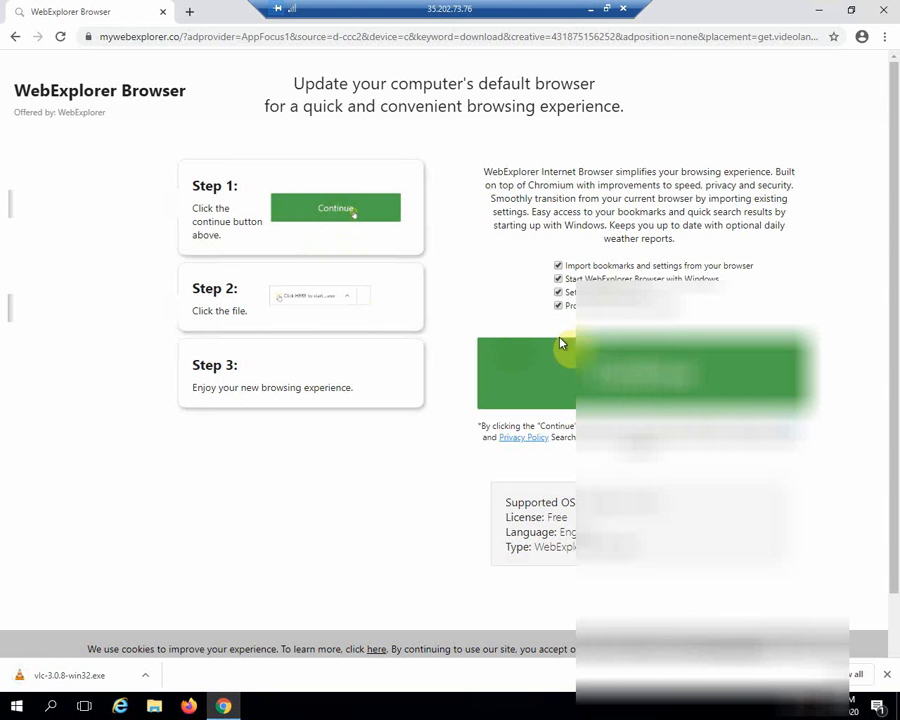
left_click(353, 213)
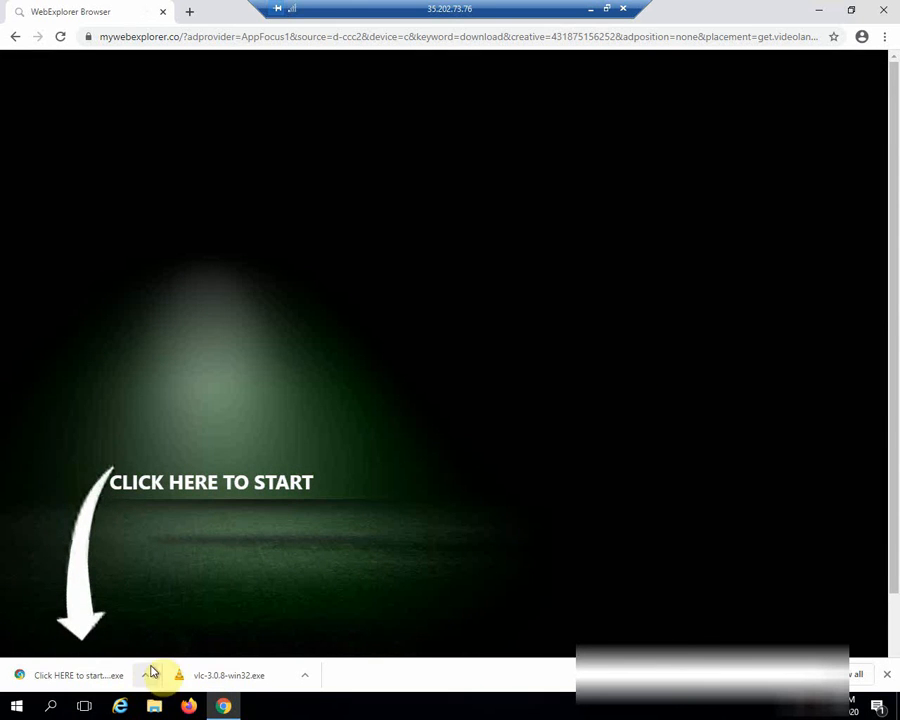
left_click(163, 15)
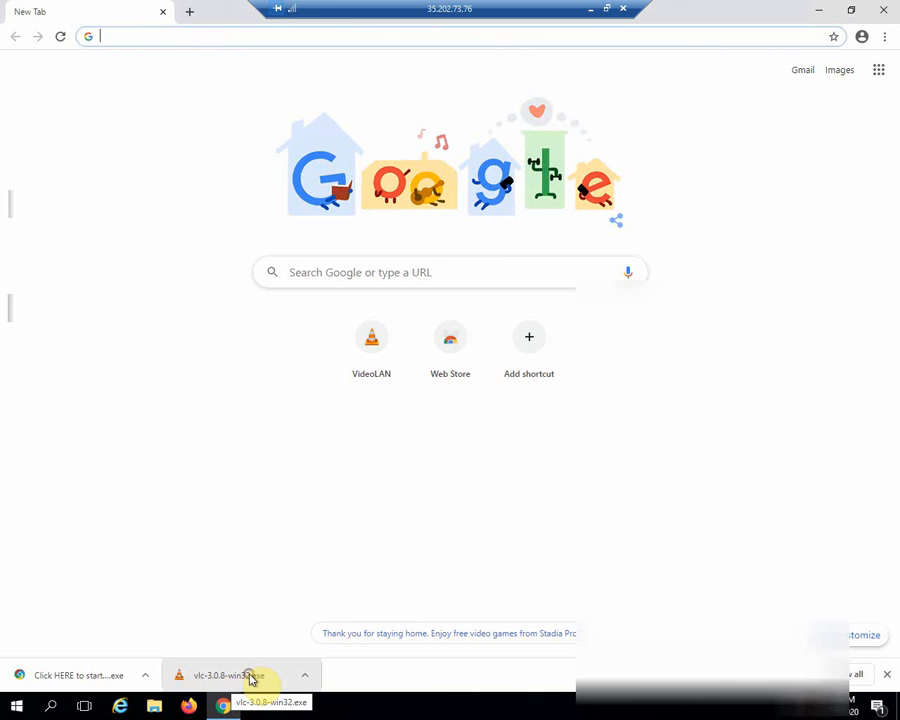
Install VLC from vlc-3.0.8-win32.exe, allowing the device changes, keeping the default components and finishing without running the player
left_click(251, 678)
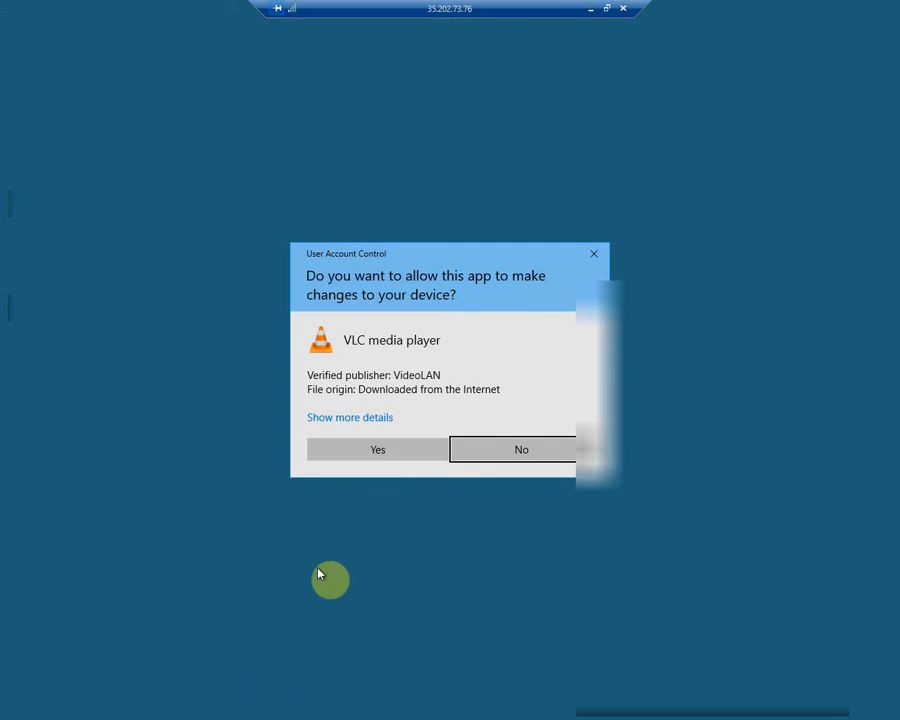
left_click(378, 452)
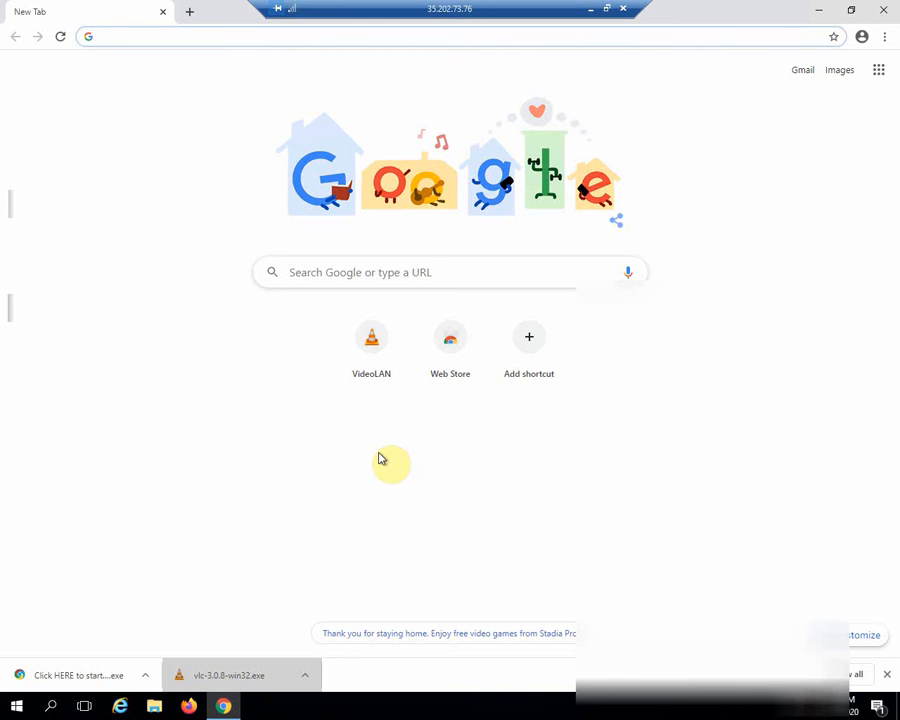
left_click(458, 386)
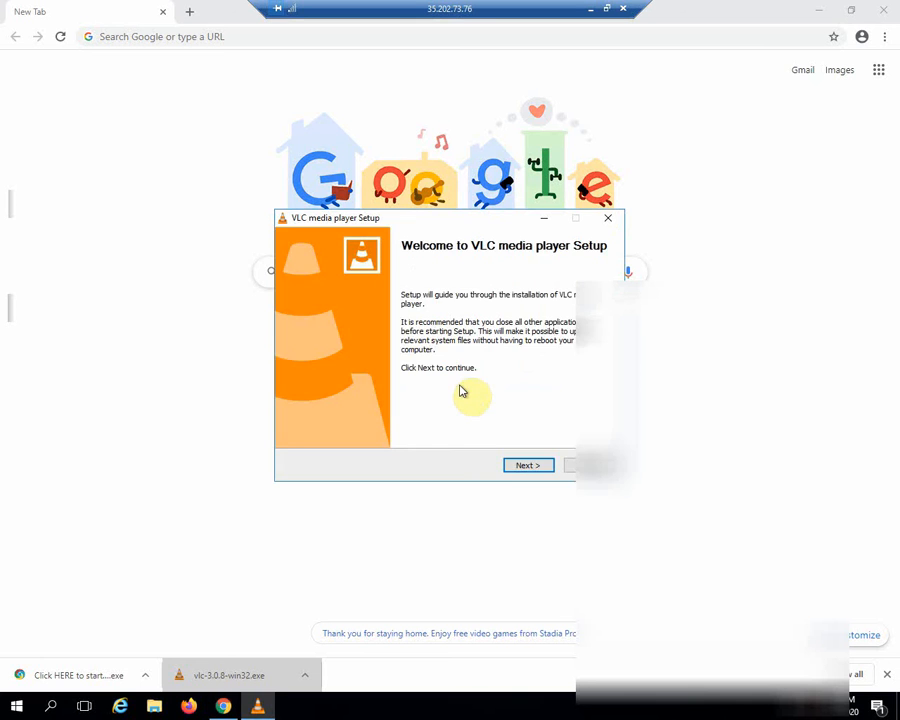
left_click(536, 466)
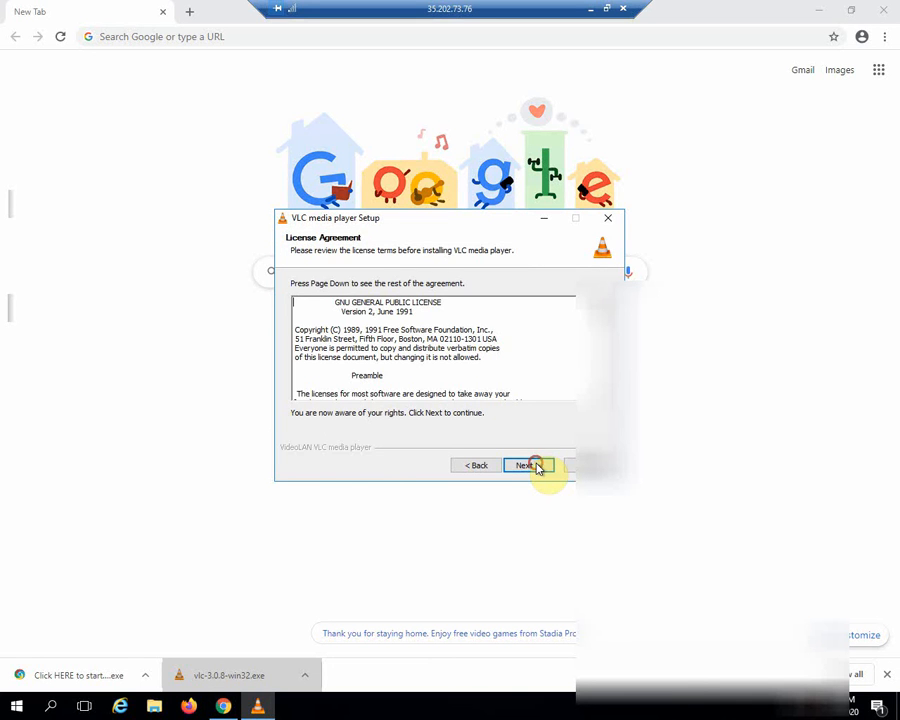
left_click(536, 466)
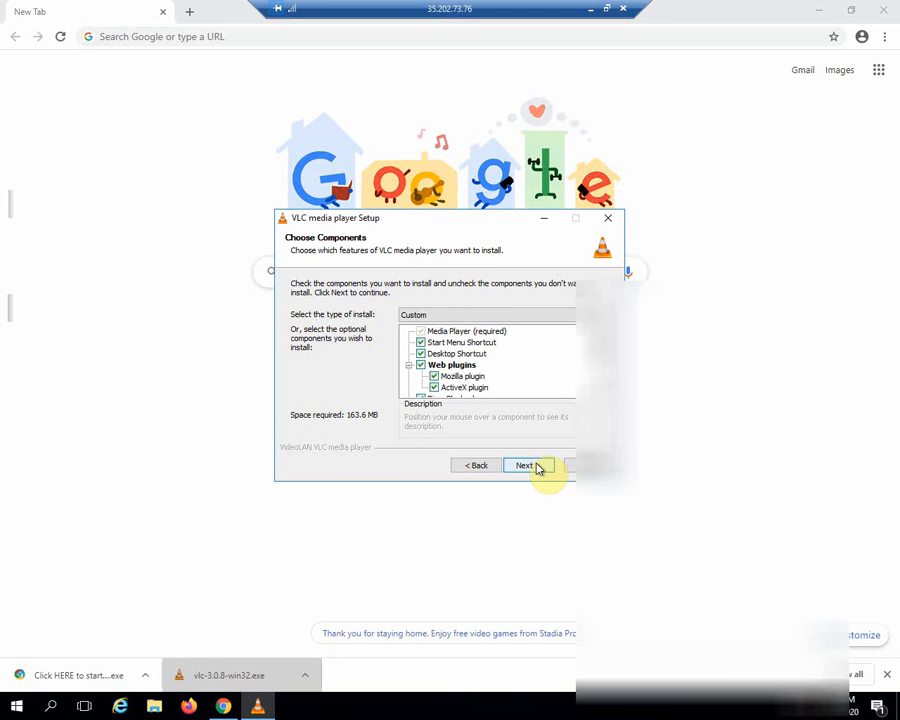
left_click(536, 466)
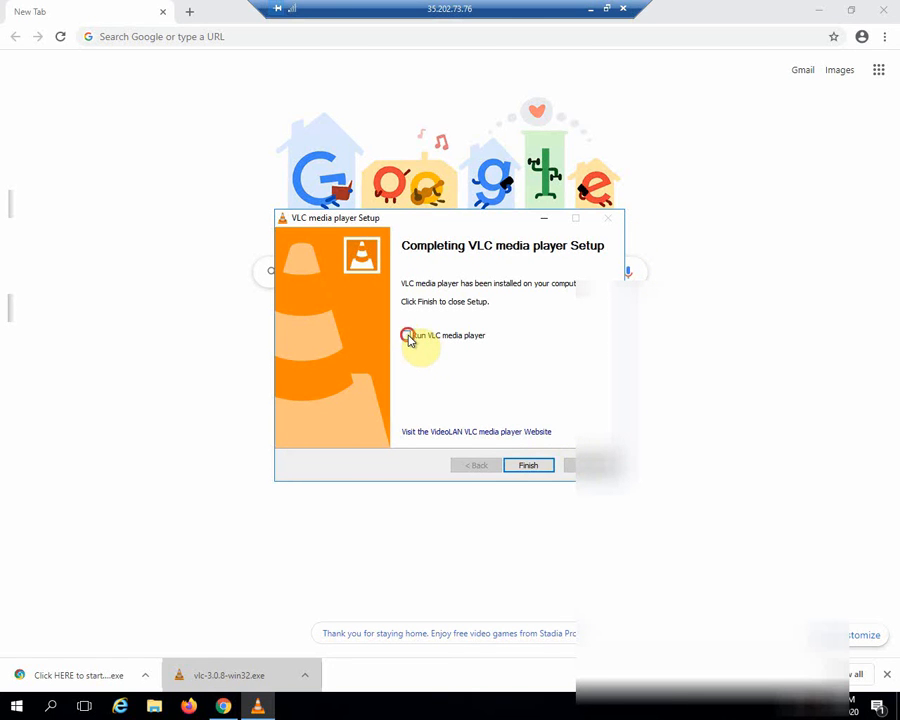
left_click(519, 466)
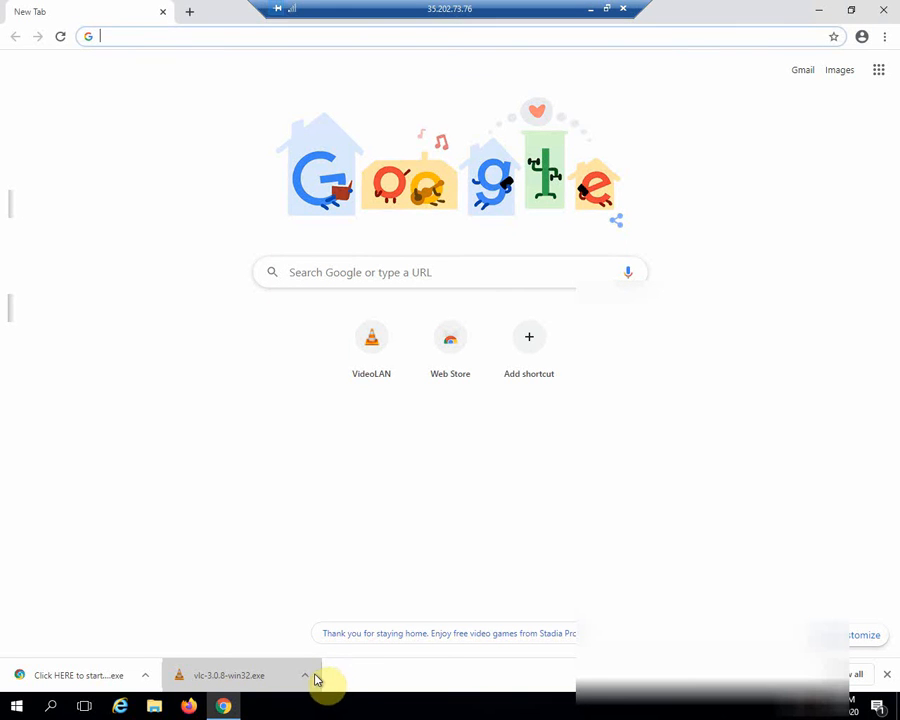
Minimize Chrome on the remote machine and refresh its desktop
left_click(305, 676)
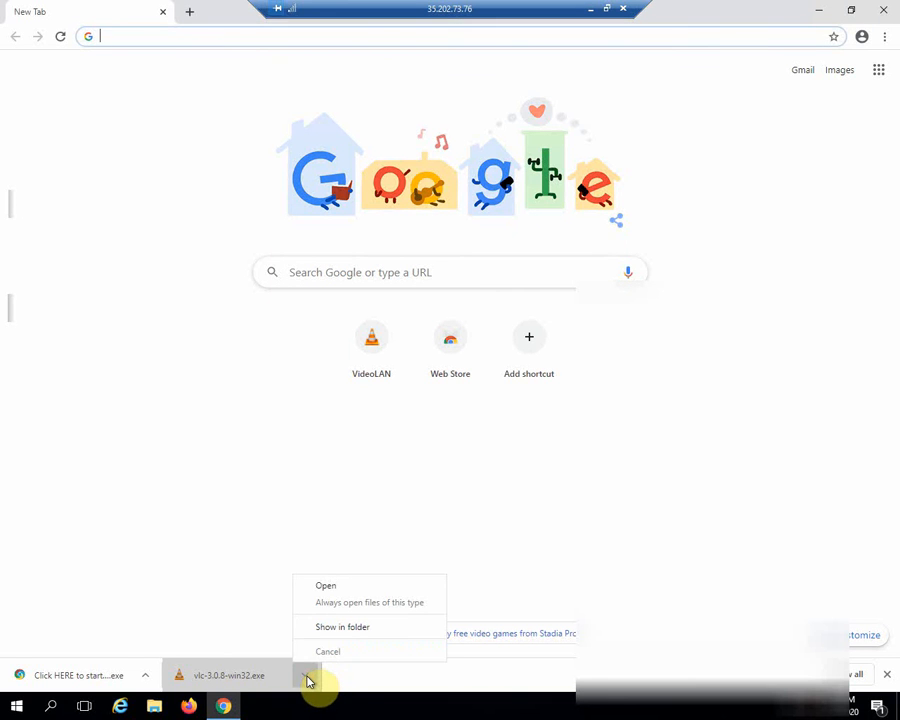
left_click(317, 505)
left_click(821, 11)
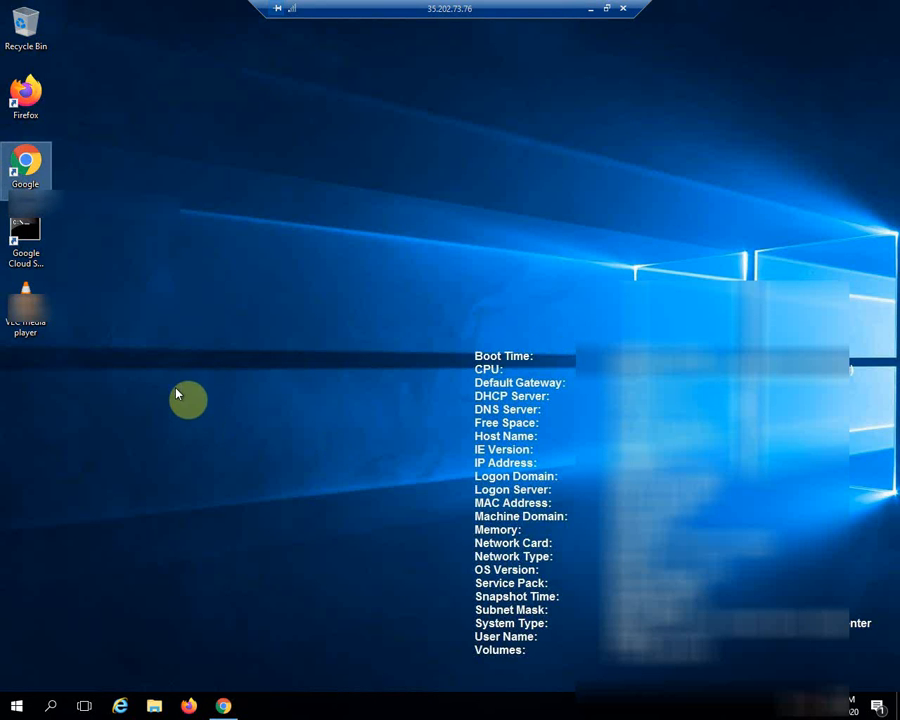
right_click(178, 388)
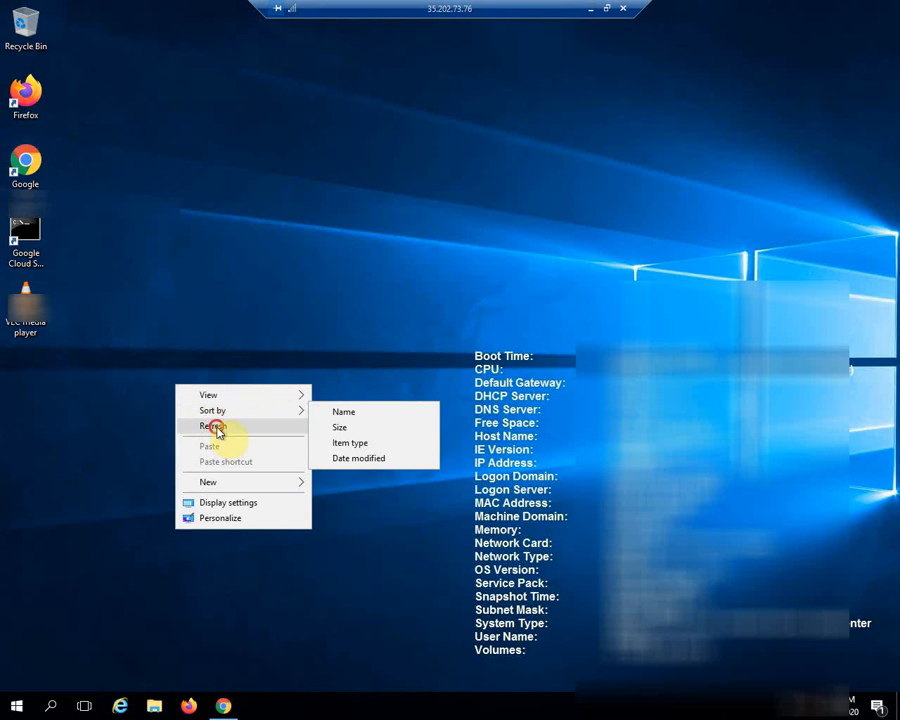
left_click(214, 426)
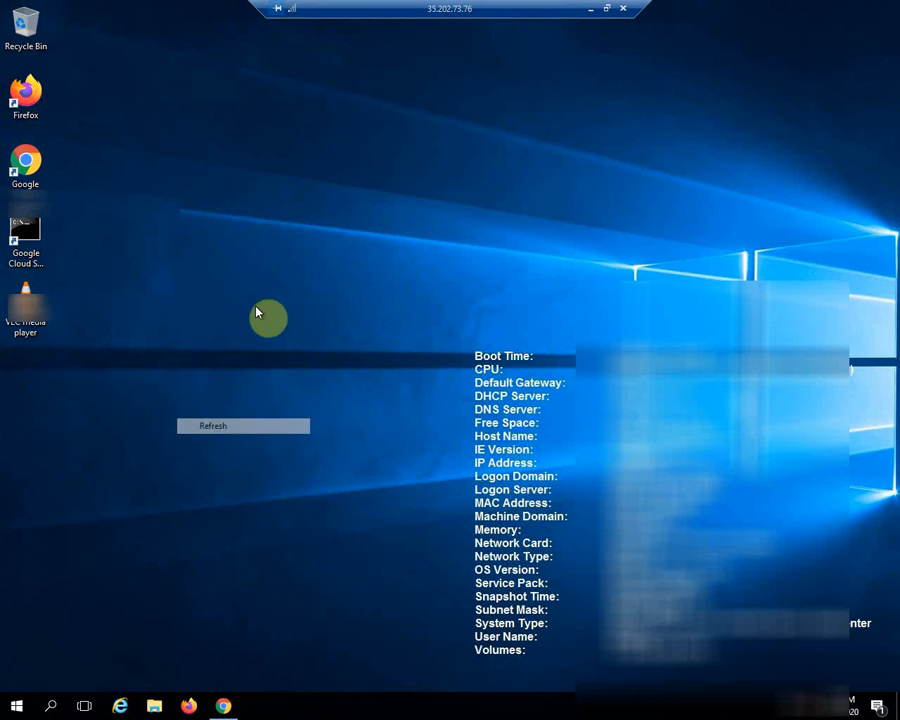
Close Chrome on the remote machine and restore the remote desktop to a smaller window
left_click(224, 707)
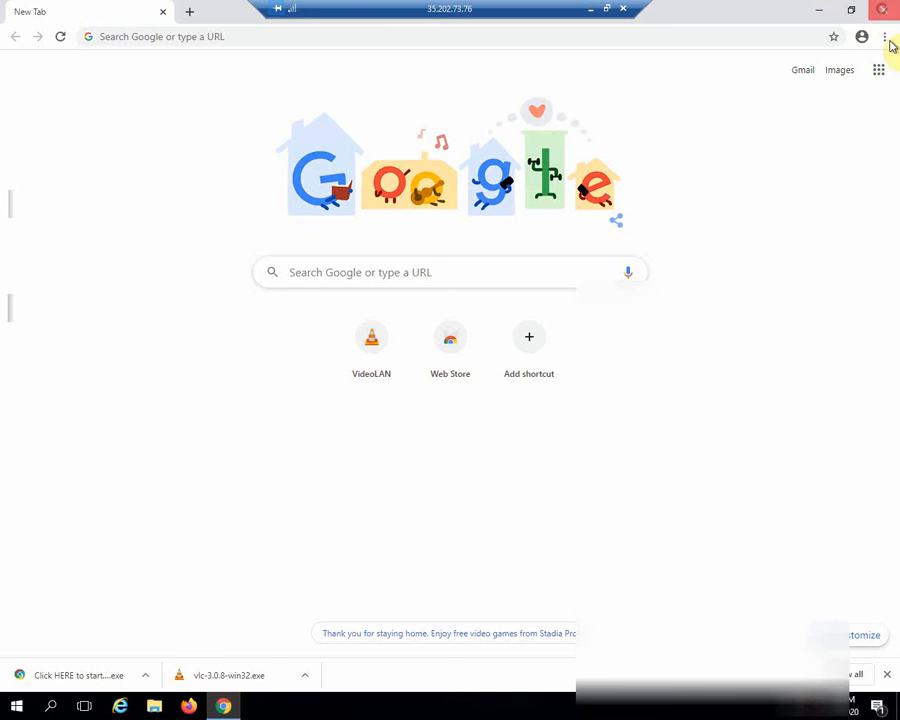
left_click(882, 10)
left_click(606, 9)
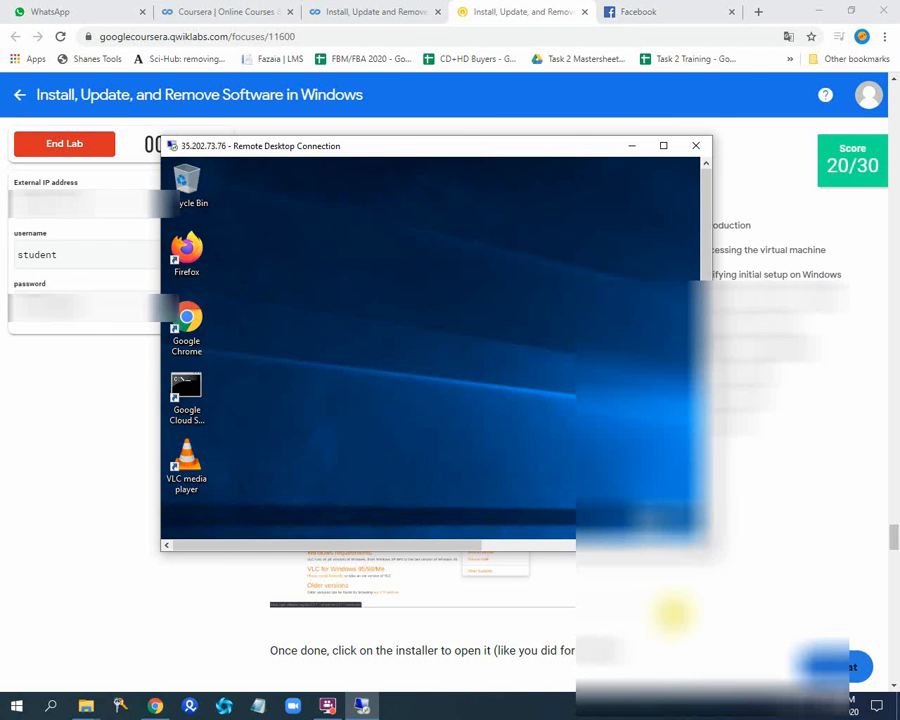
Switch back to the Qwiklabs instructions and check the progress of the "Update VLC" objective
left_click(328, 706)
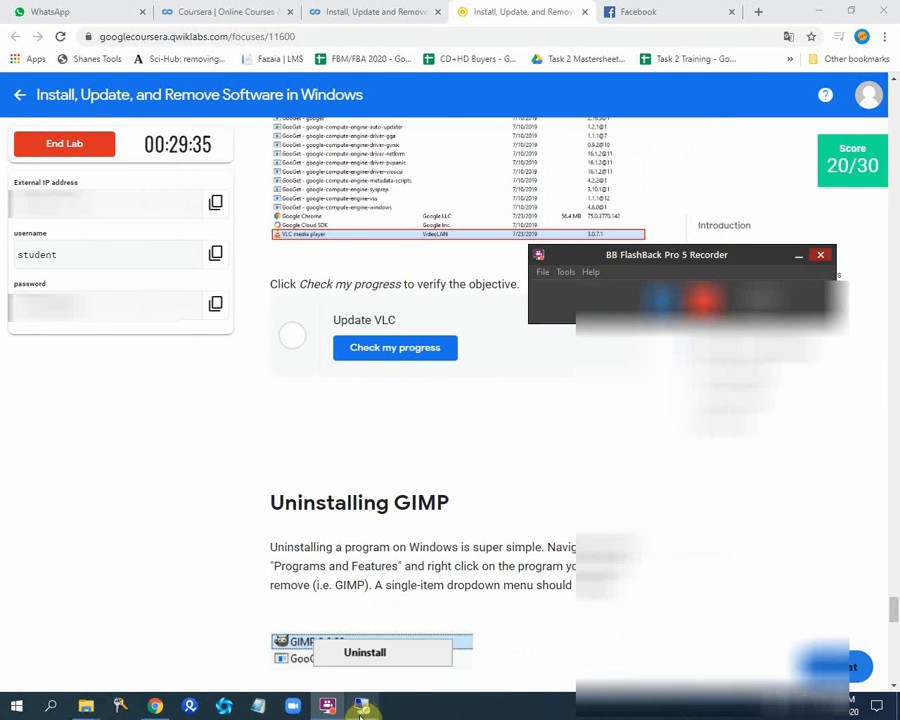
left_click(362, 706)
left_click(484, 329)
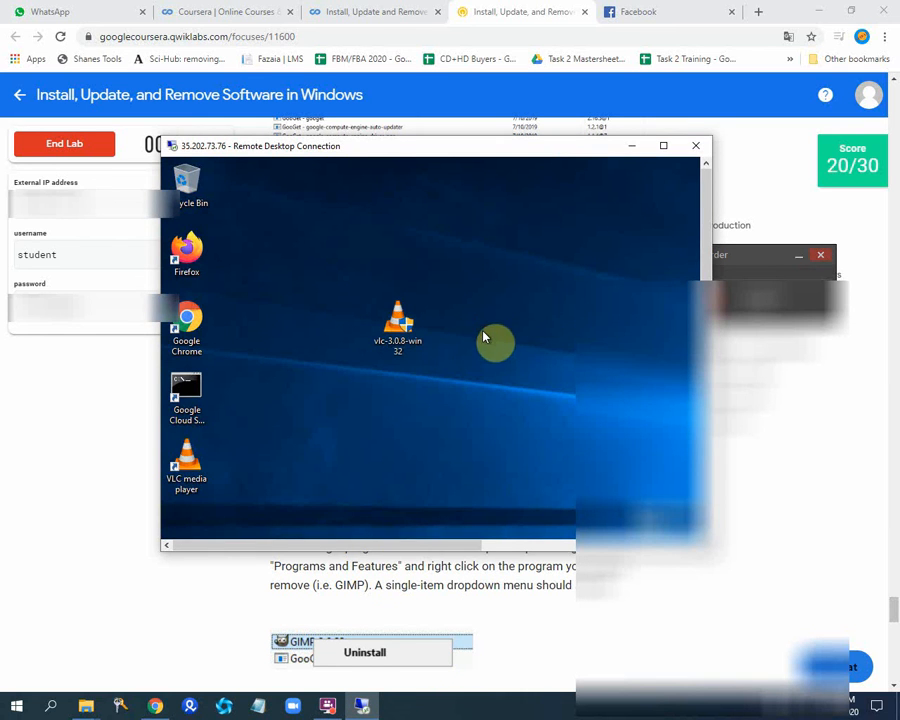
left_click(766, 543)
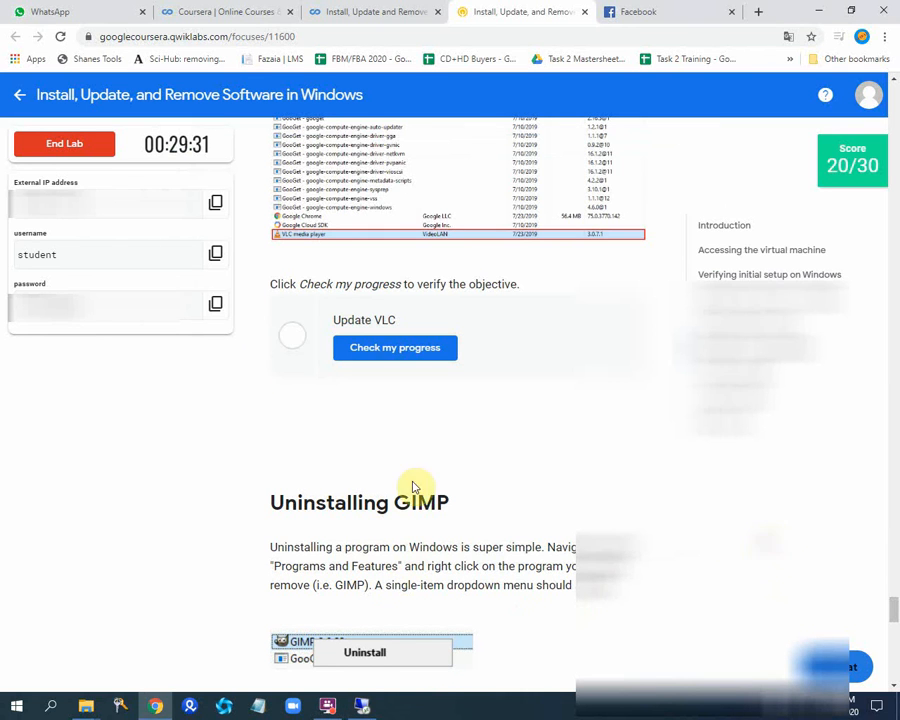
left_click(403, 358)
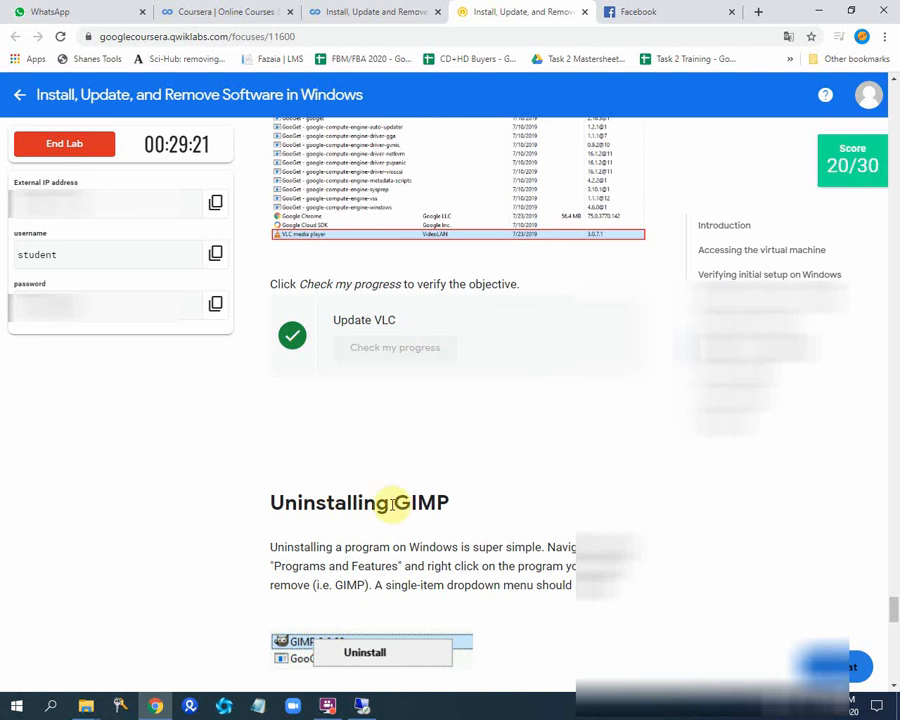
Switch back to the remote desktop in full screen, search Windows for "prog" and open Programs and Features
left_click(363, 708)
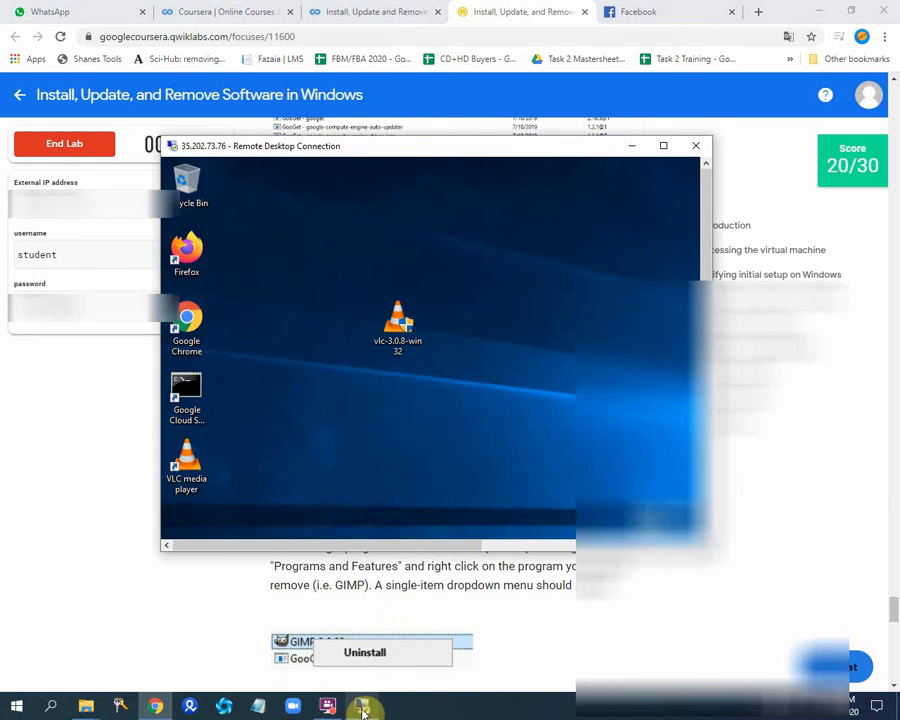
left_click(664, 147)
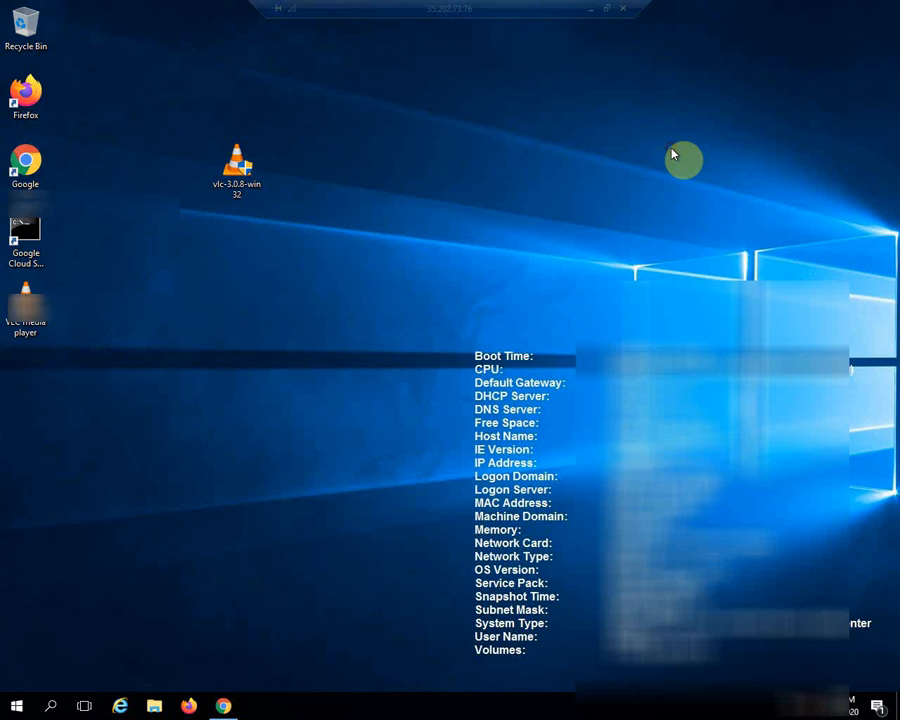
left_click(58, 707)
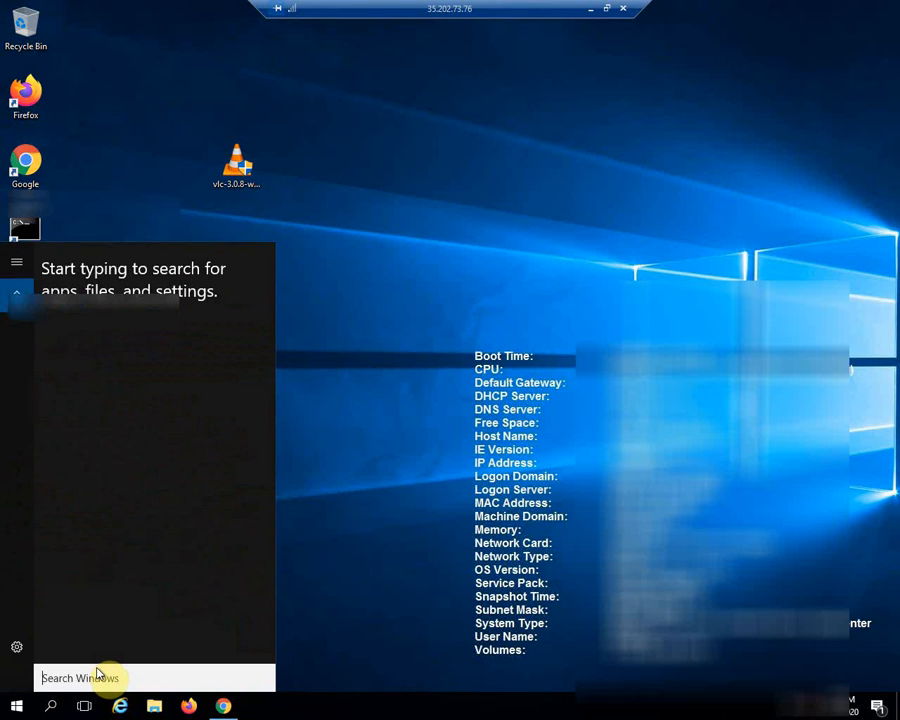
type("pr")
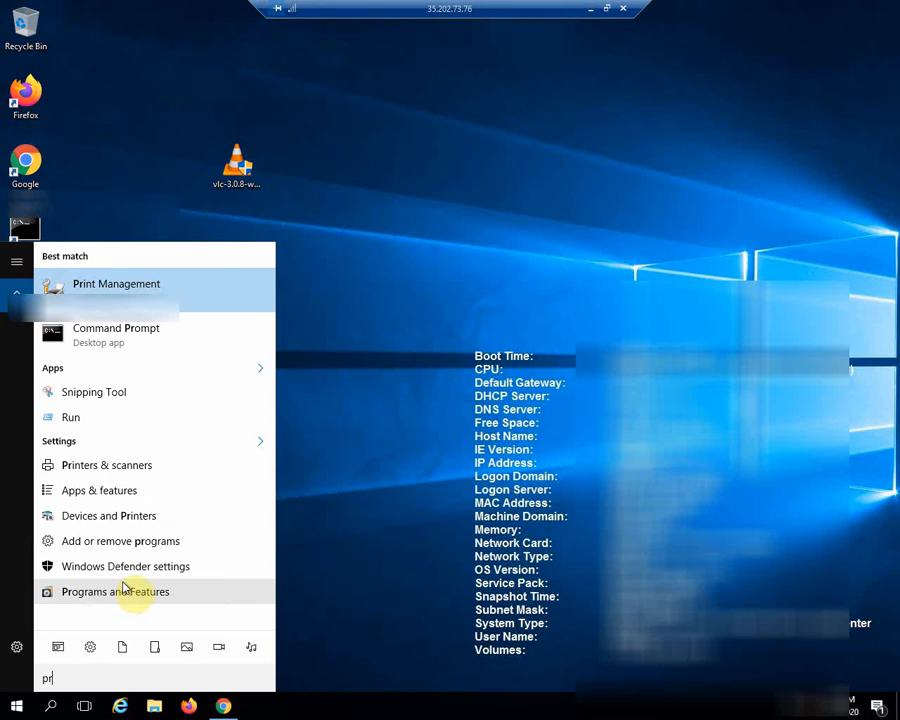
type("og")
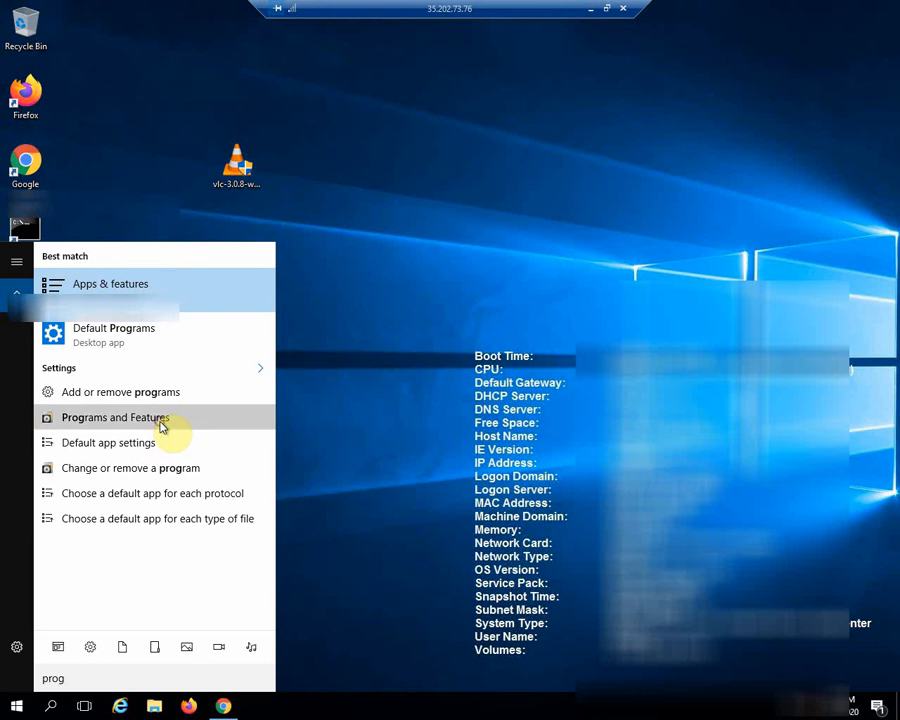
left_click(164, 428)
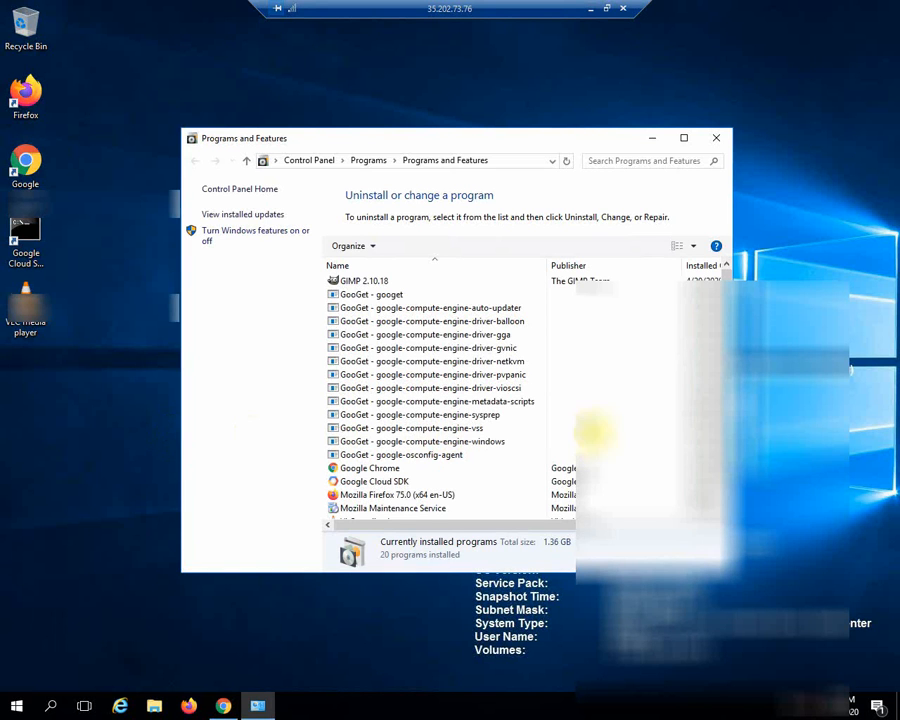
Uninstall GIMP 2.10.18 with all its components, acknowledge the completed removal and close Programs and Features
left_click(354, 284)
right_click(354, 285)
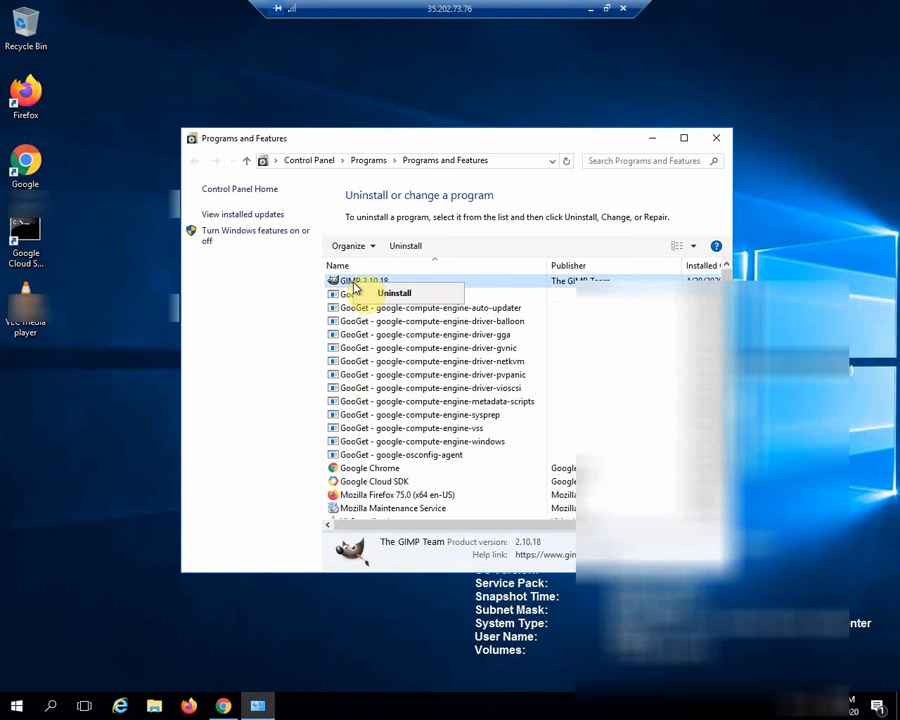
left_click(403, 296)
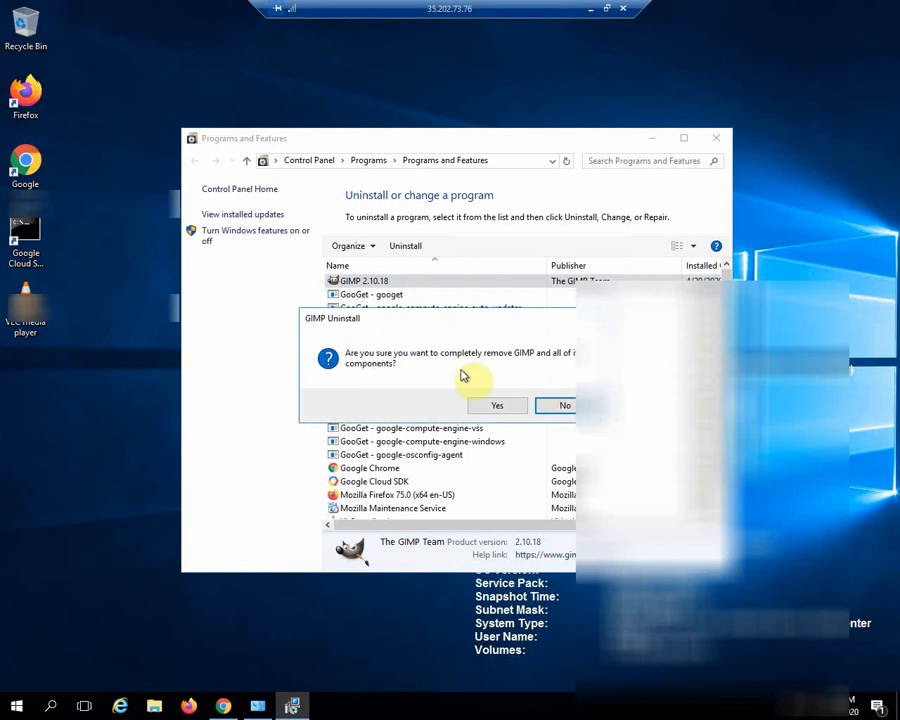
left_click(503, 406)
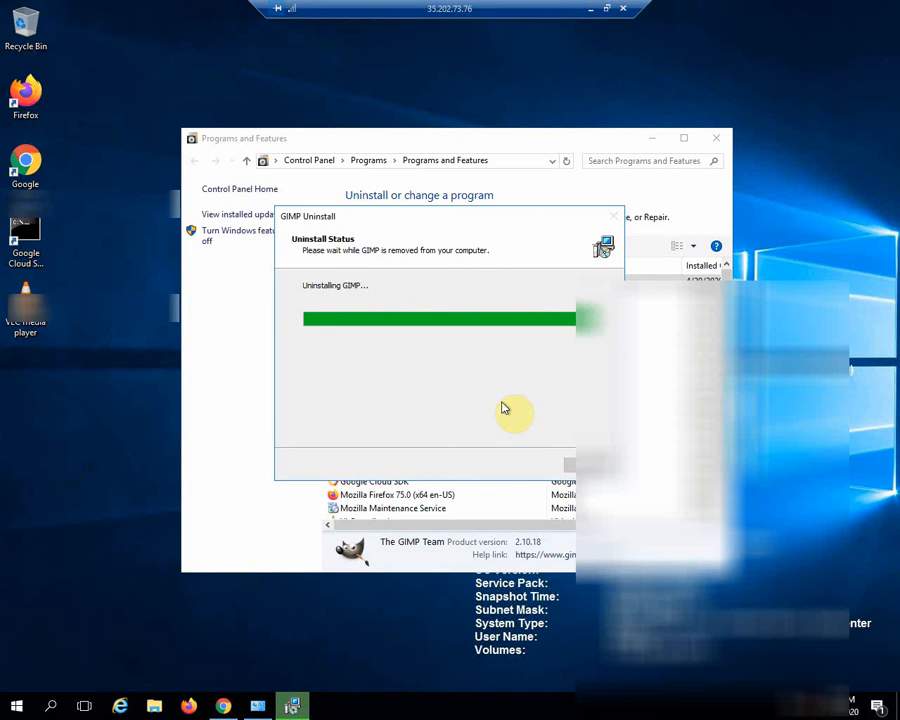
left_click(548, 405)
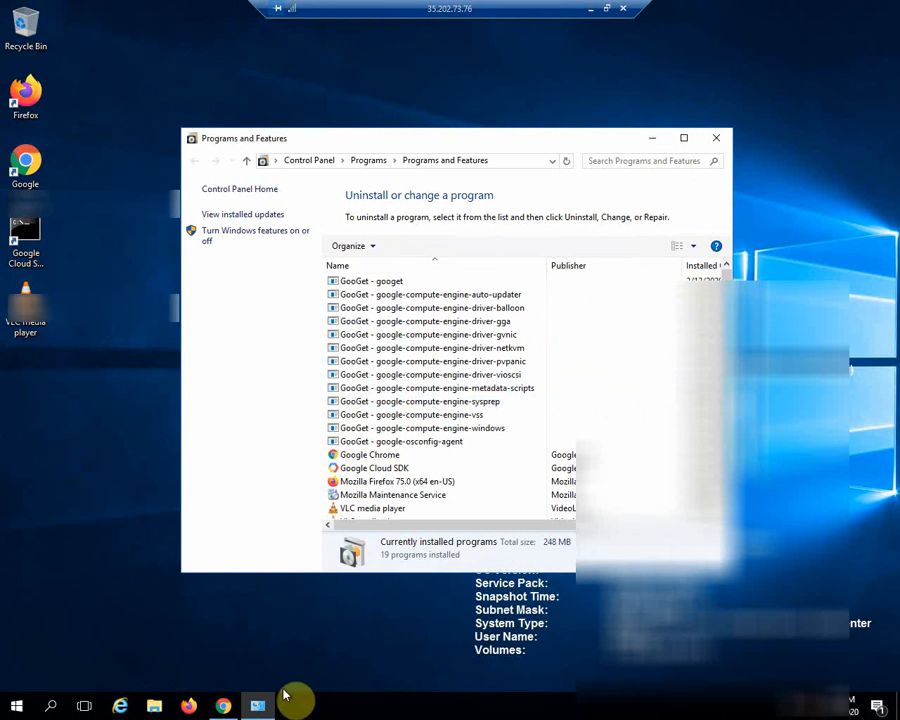
left_click(719, 139)
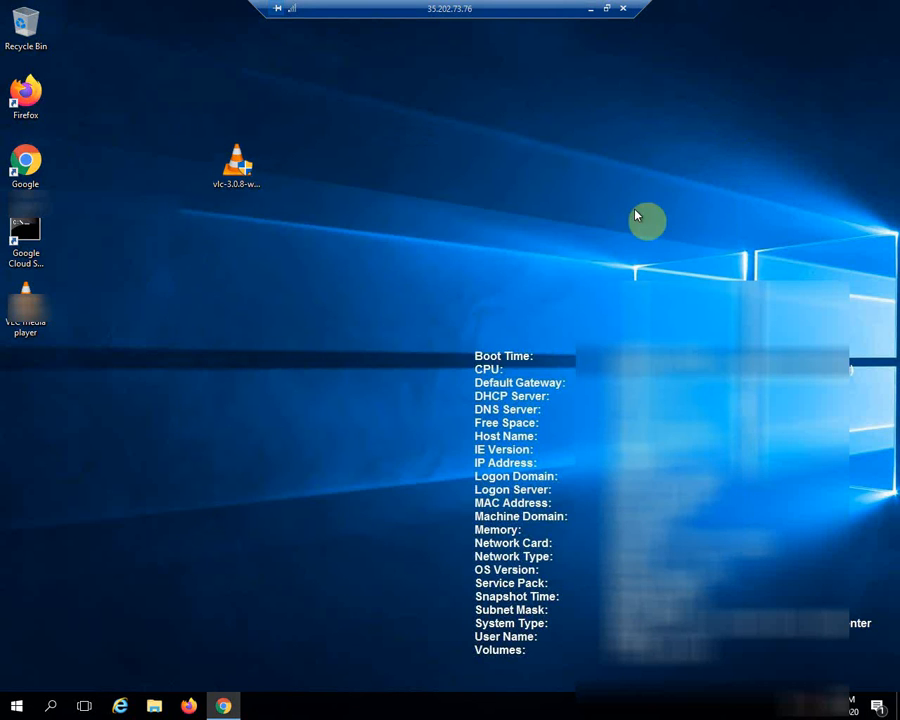
Leave the full-screen remote desktop for the Qwiklabs instructions and check the progress of the "Uninstall GIMP" objective
left_click(607, 10)
left_click(814, 487)
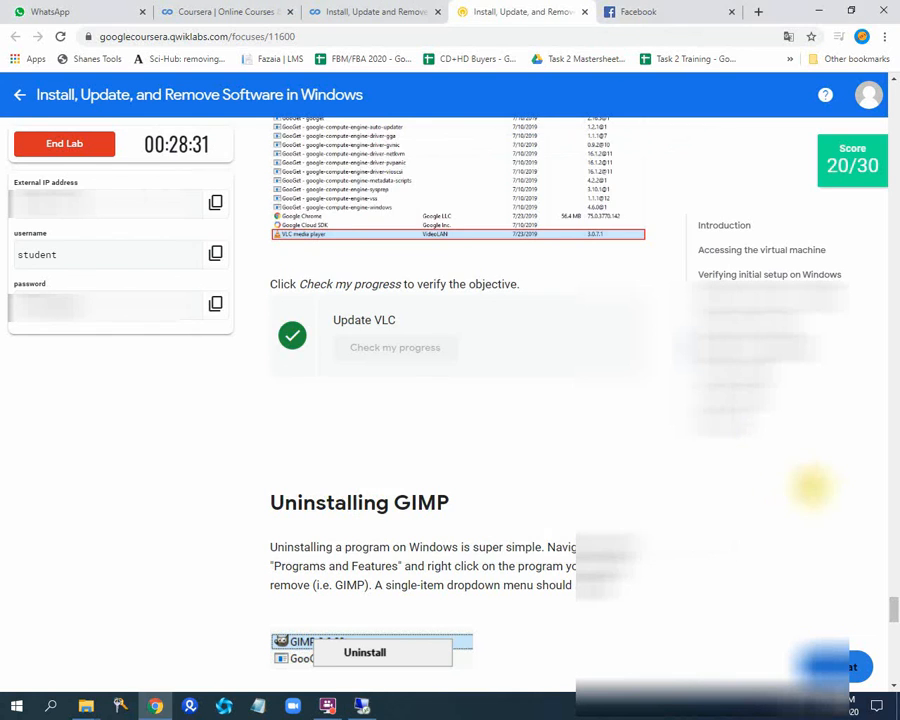
scroll(356, 492, "down", 10)
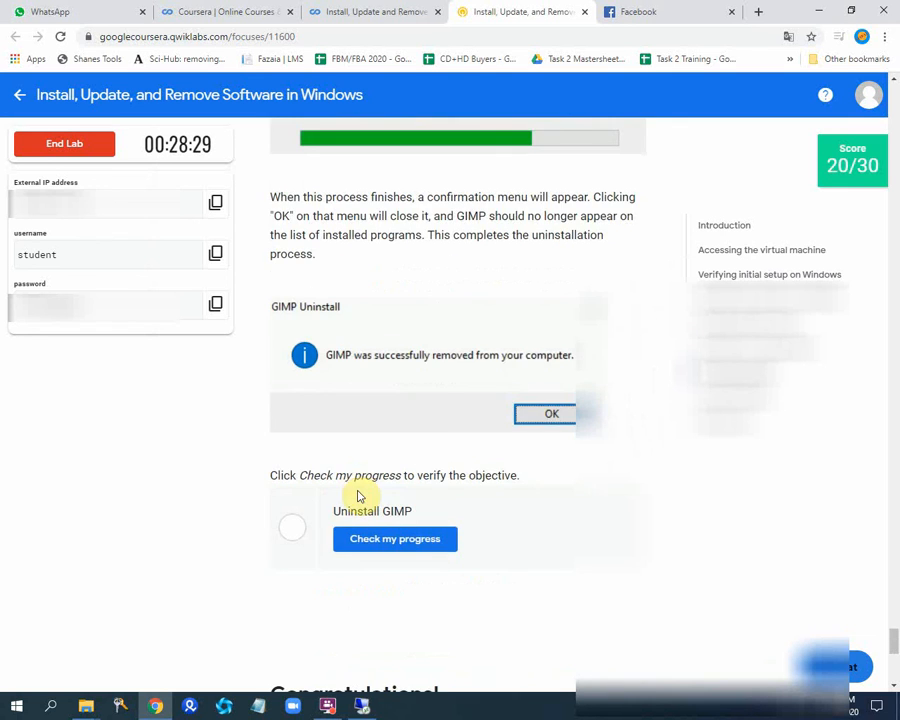
scroll(458, 476, "down", 4)
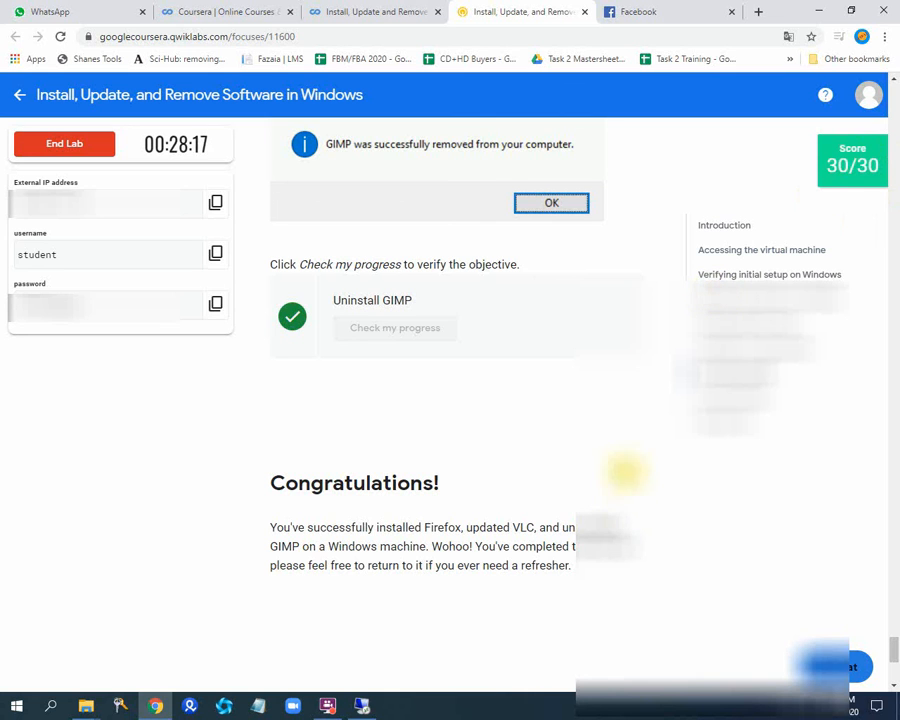
Close the Remote Desktop Connection window and confirm disconnecting the remote session
left_click(363, 704)
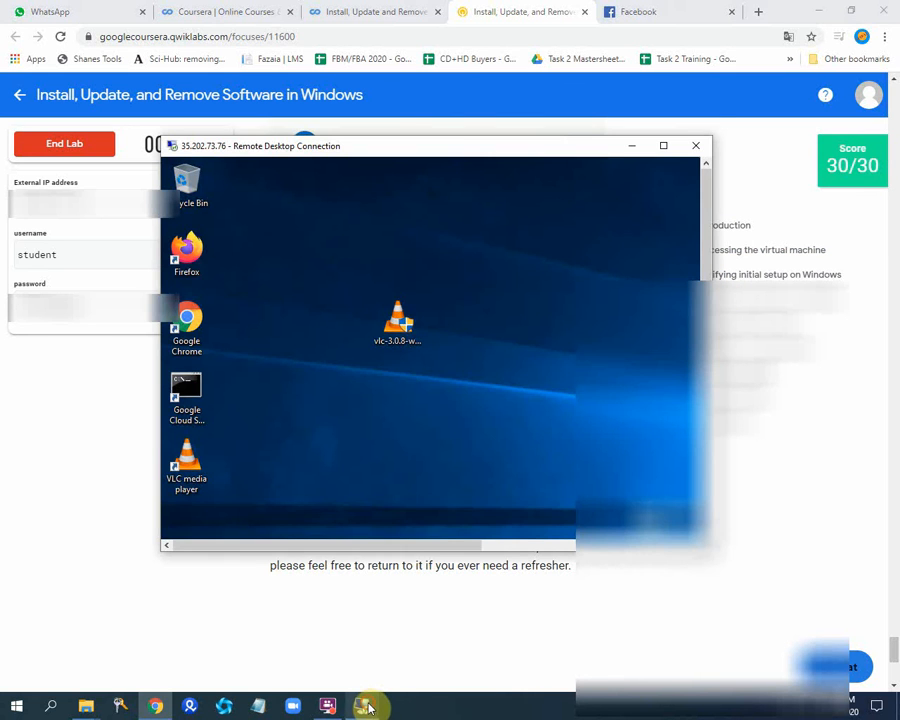
left_click(693, 148)
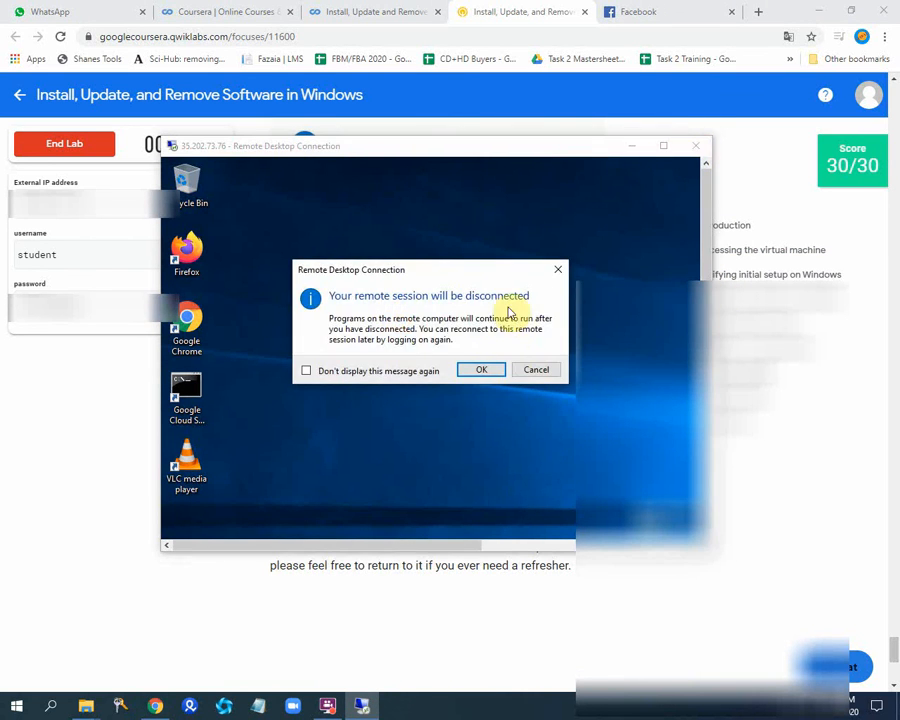
left_click(480, 370)
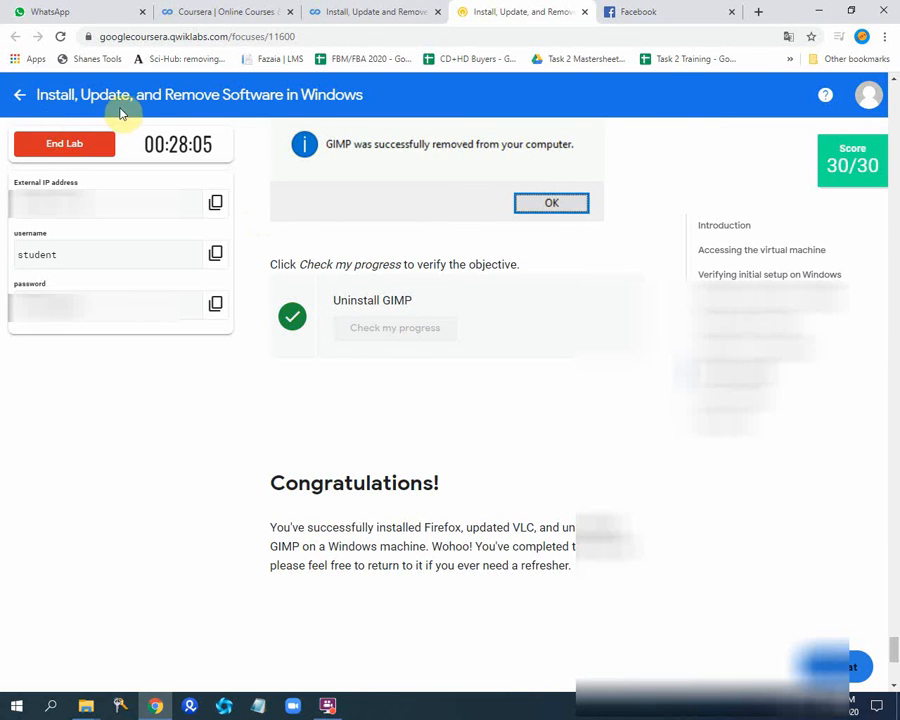
left_click(330, 707)
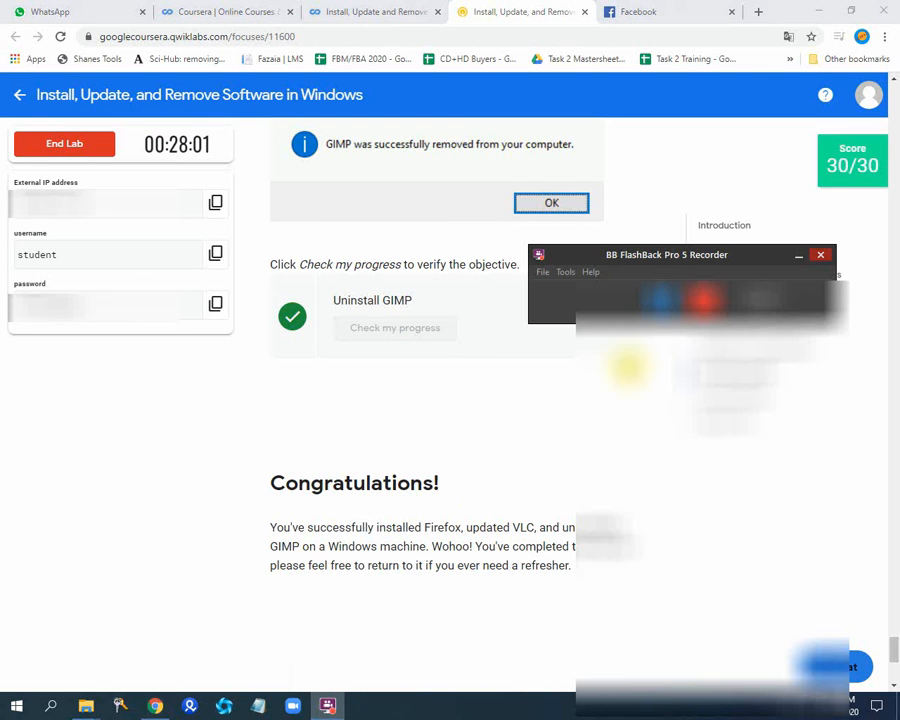